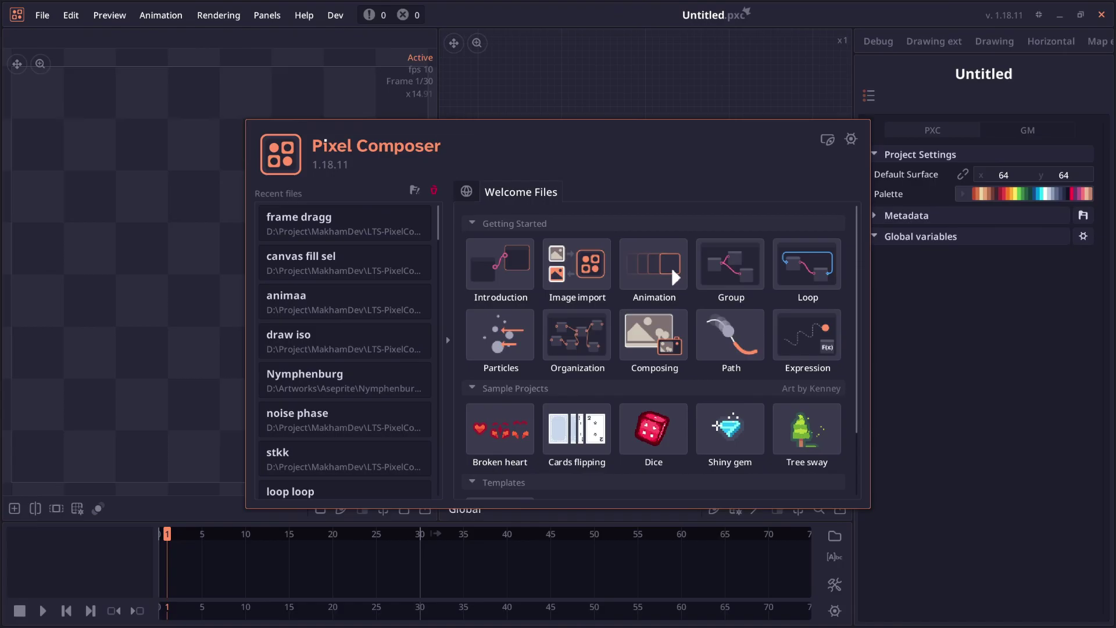
key(Escape)
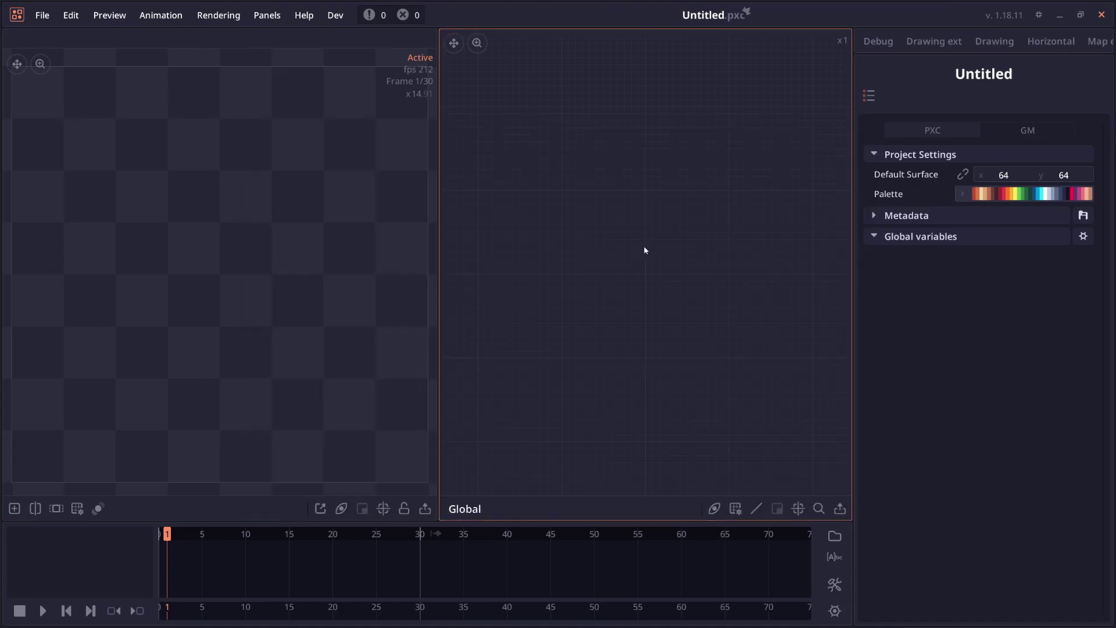
right_click(640, 242)
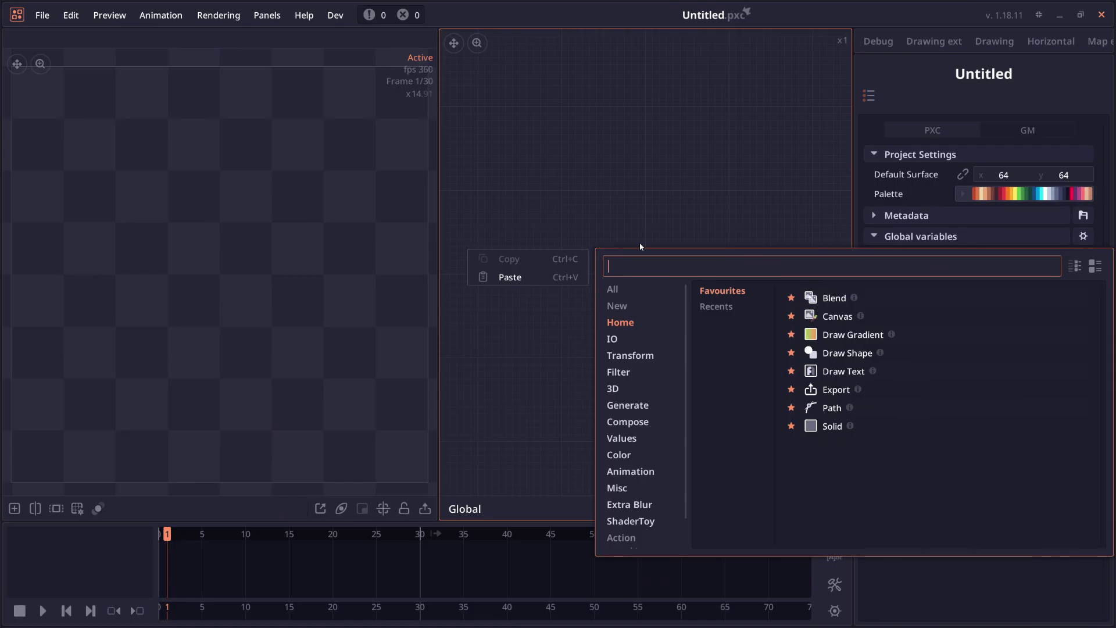
text(parti)
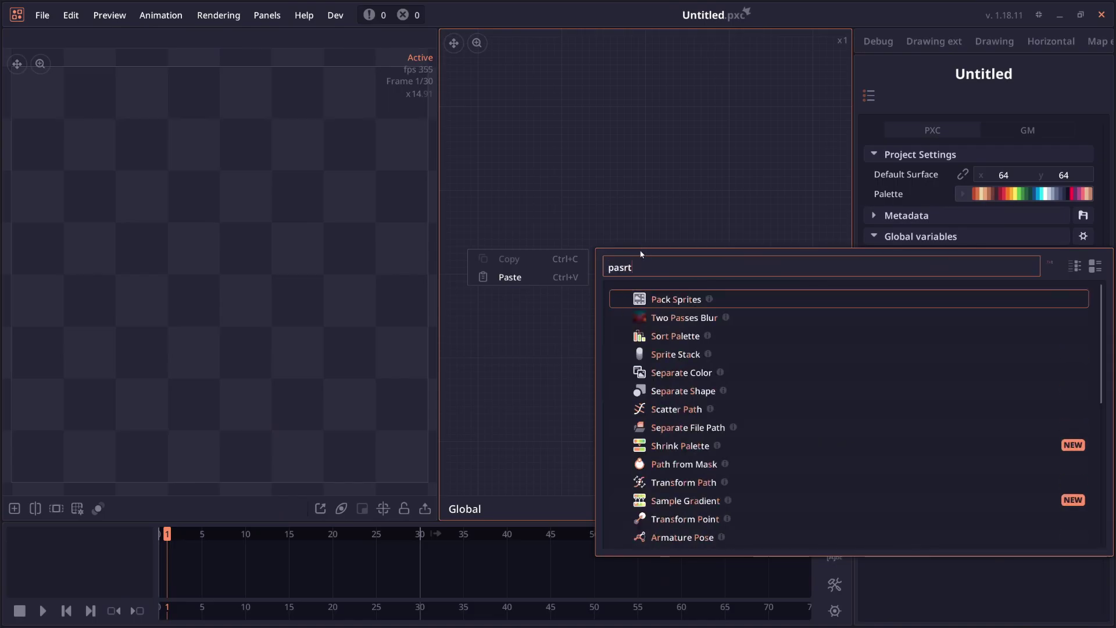
key(Return)
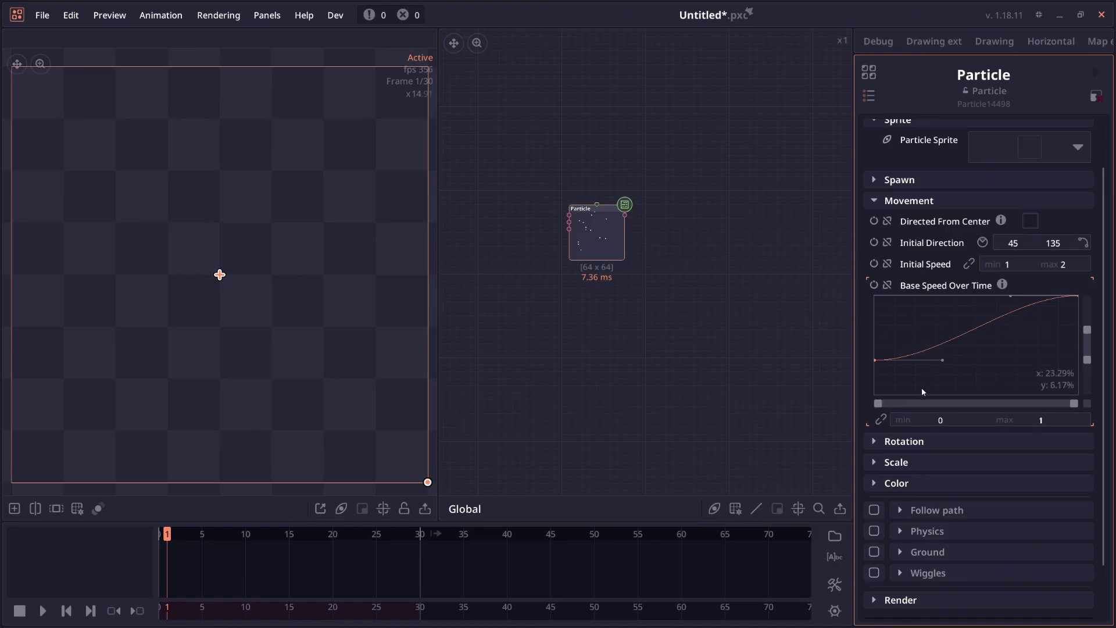
click(971, 418)
text(-1)
key(Return)
click(1039, 424)
key(shift+Tab)
text(-11)
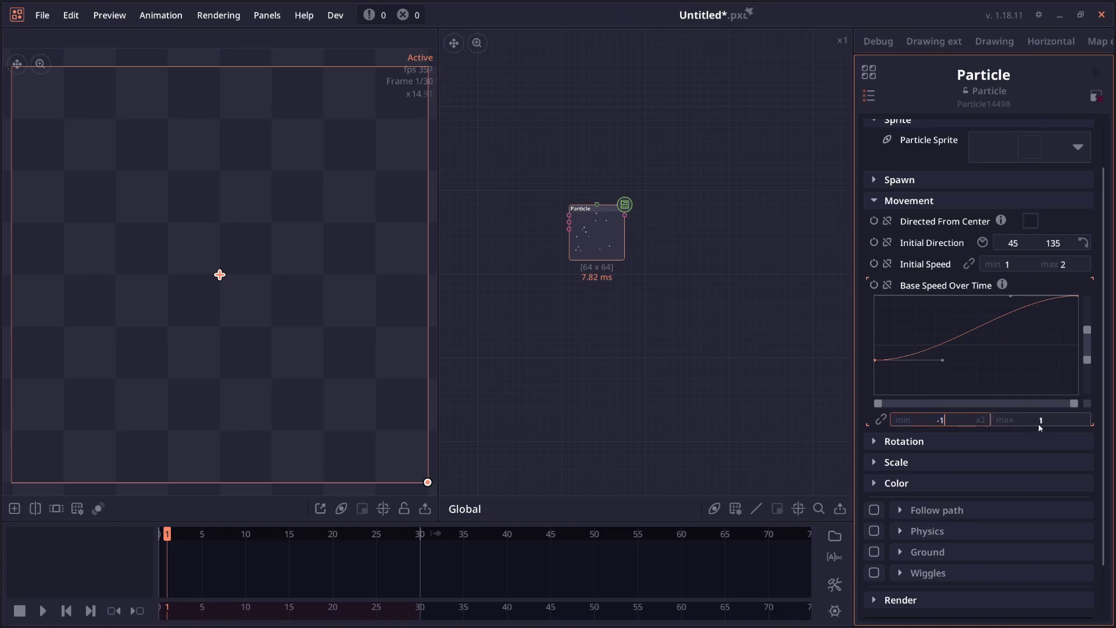
key(BackSpace)
text(0)
key(Tab)
text(03)
key(Return)
drag(1089, 361, 1087, 372)
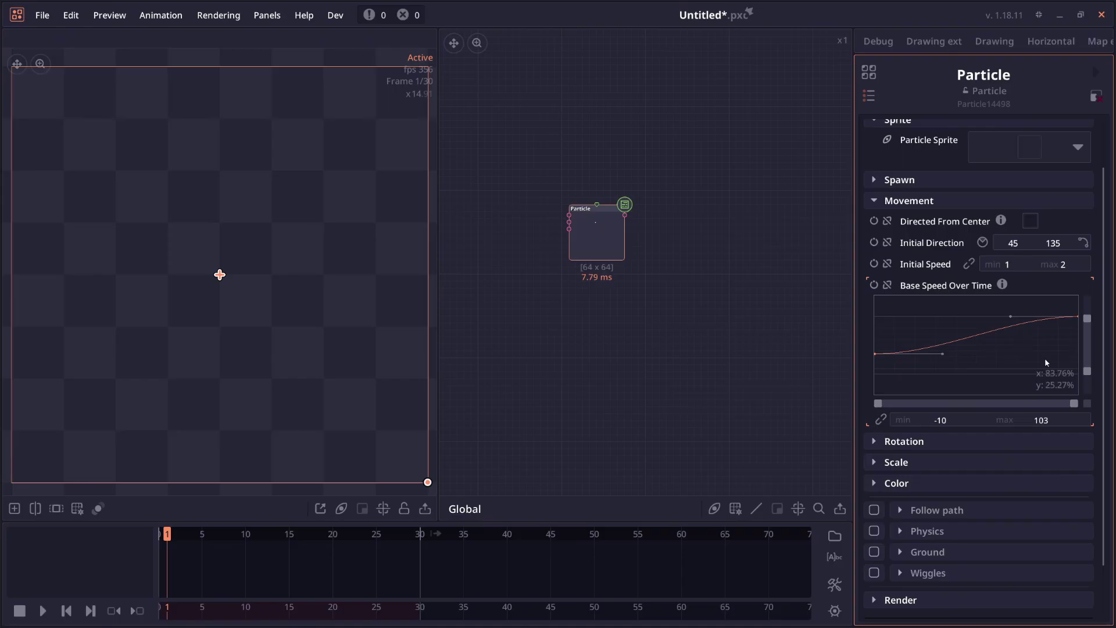
right_click(1028, 350)
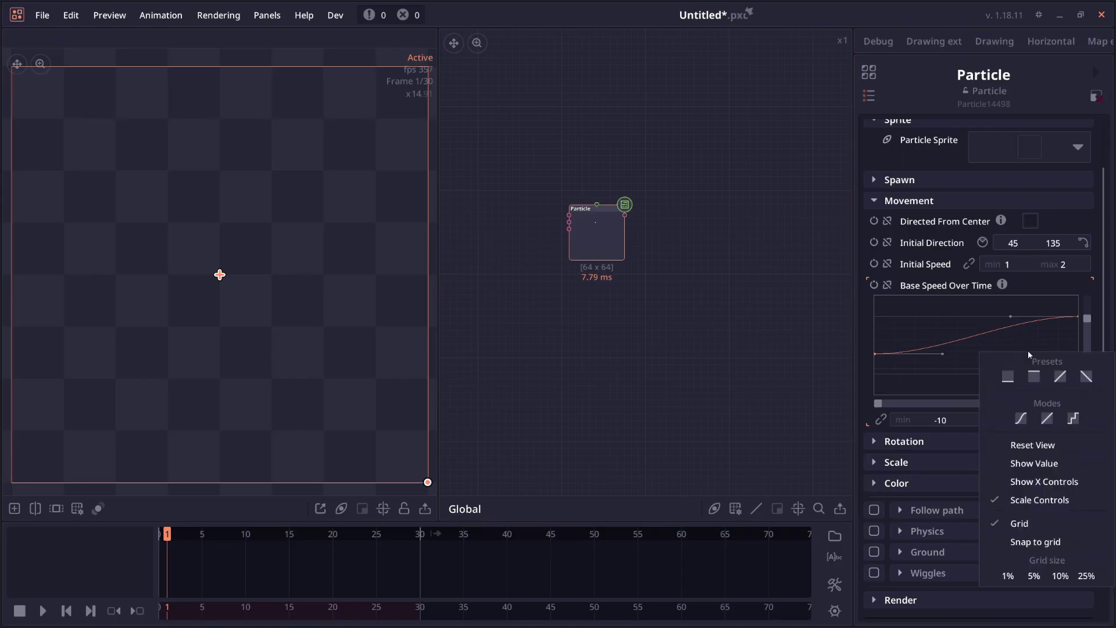
click(1031, 457)
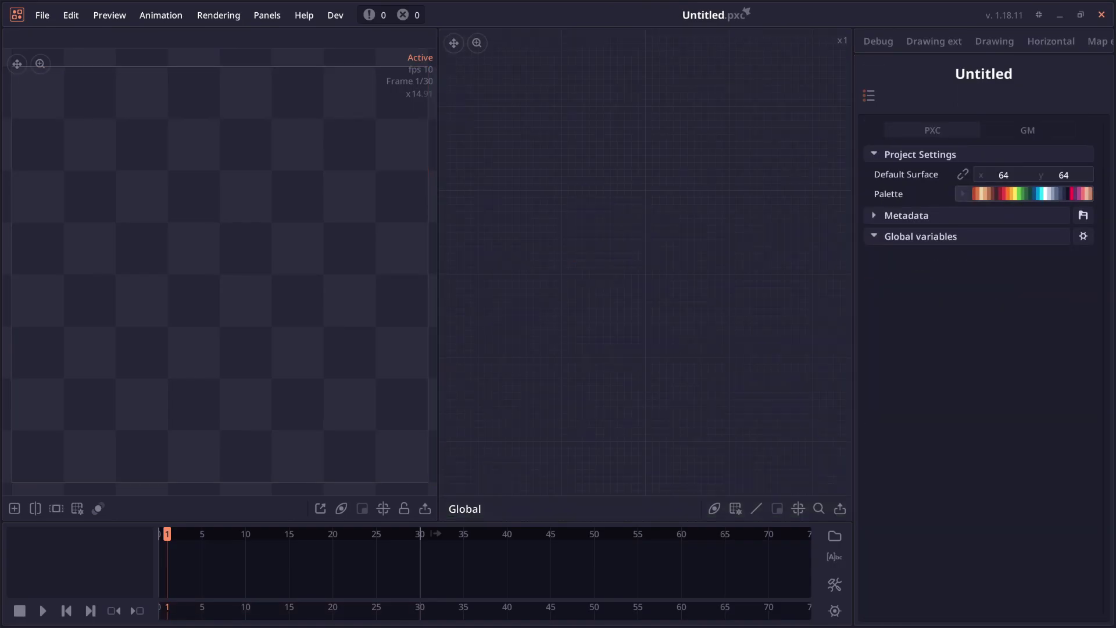
drag(664, 293, 669, 312)
scroll(669, 286, up, 3)
double_click(672, 317)
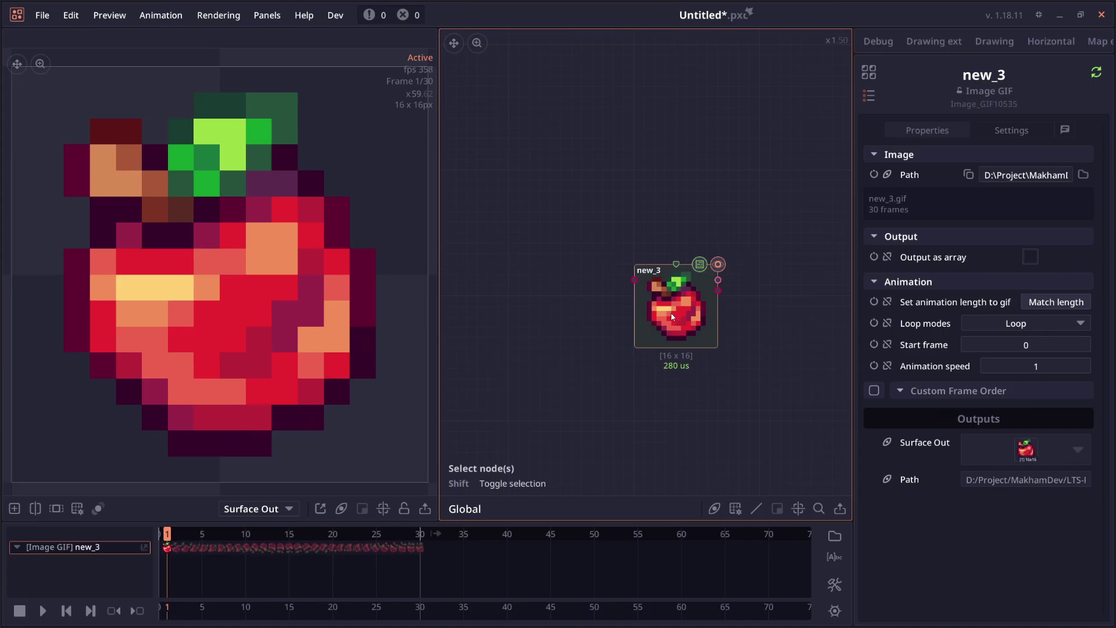
drag(671, 313, 630, 313)
key(ctrl+q)
Discard the unsaved changes and add a VFX group to the new graph
click(576, 339)
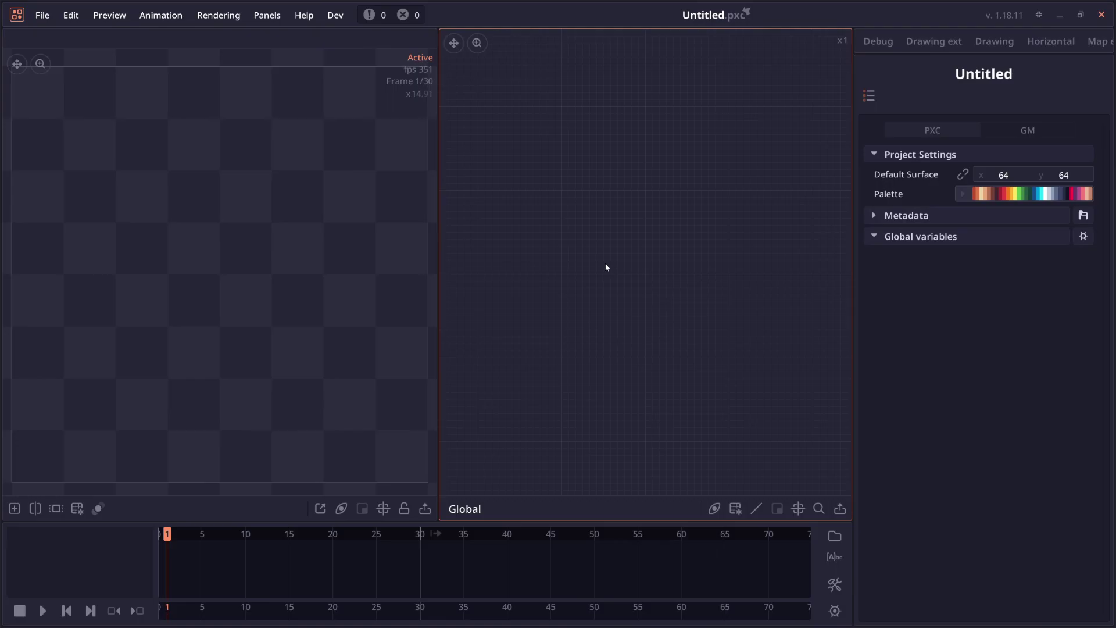
right_click(605, 267)
text(vfx)
click(653, 321)
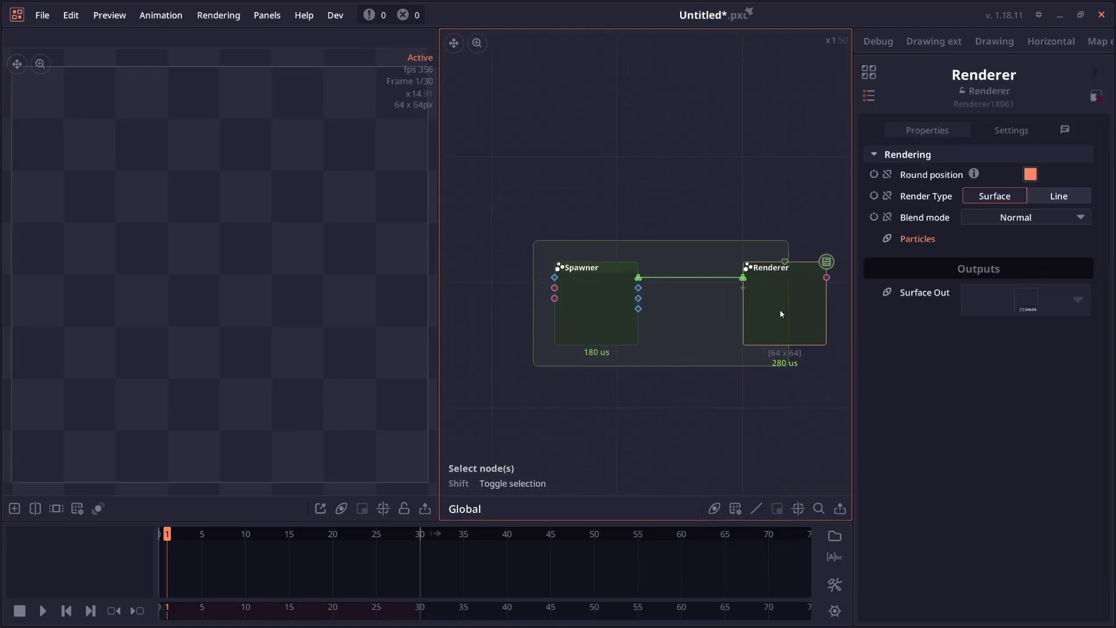
Arrange the VFX group, moving the Spawner left of the Renderer and expanding its Spawn settings
mouse_move(796, 307)
mouse_down()
mouse_move(806, 278)
mouse_move(797, 307)
mouse_up()
click(713, 323)
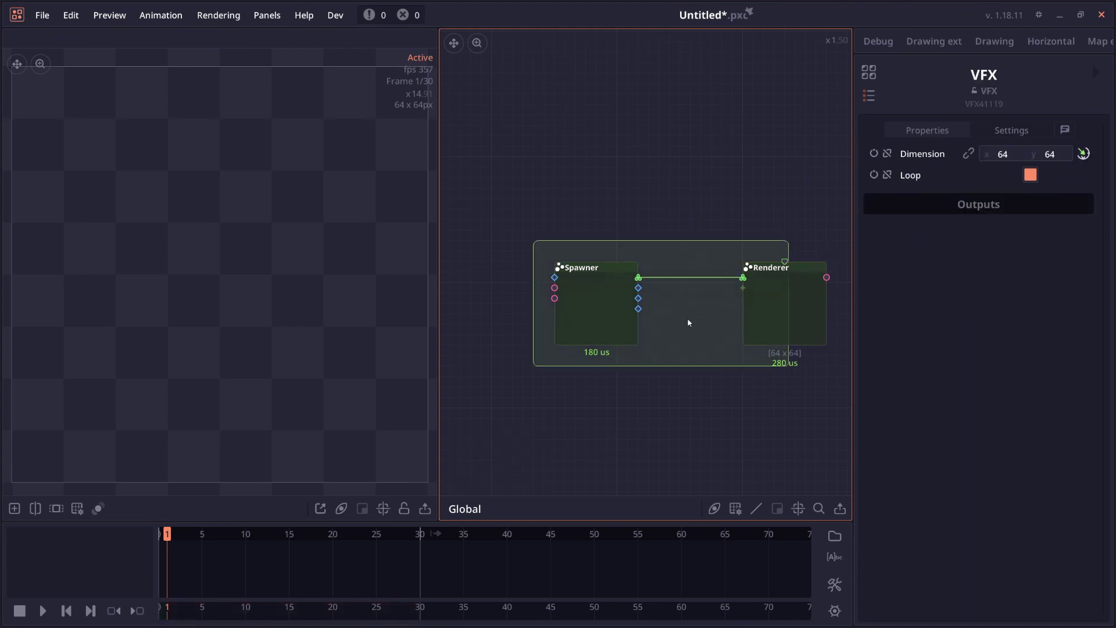
click(714, 410)
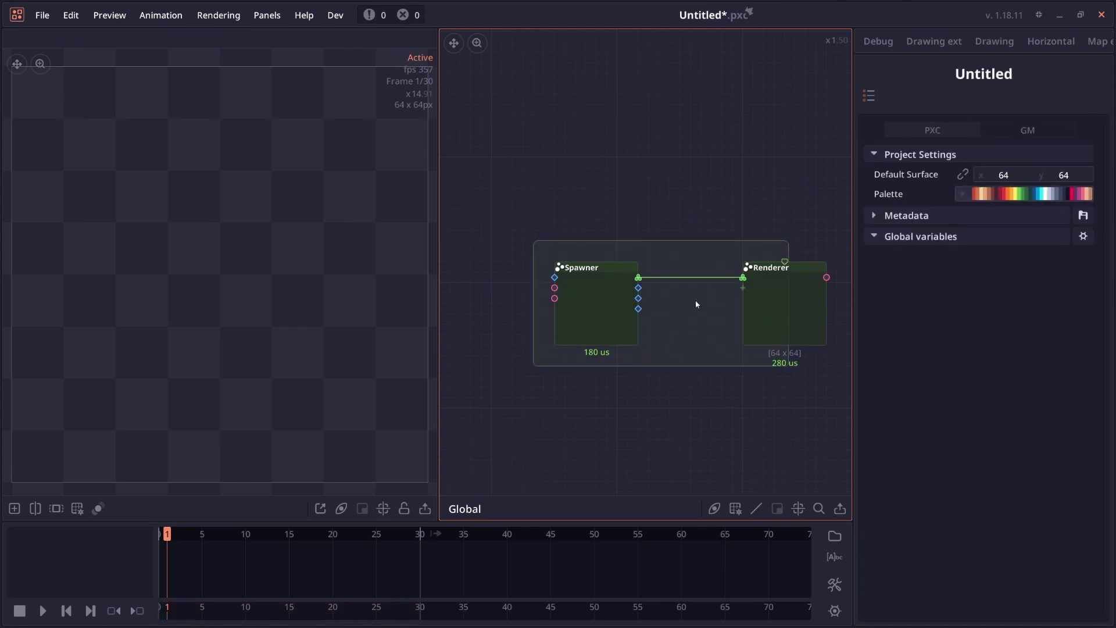
click(672, 326)
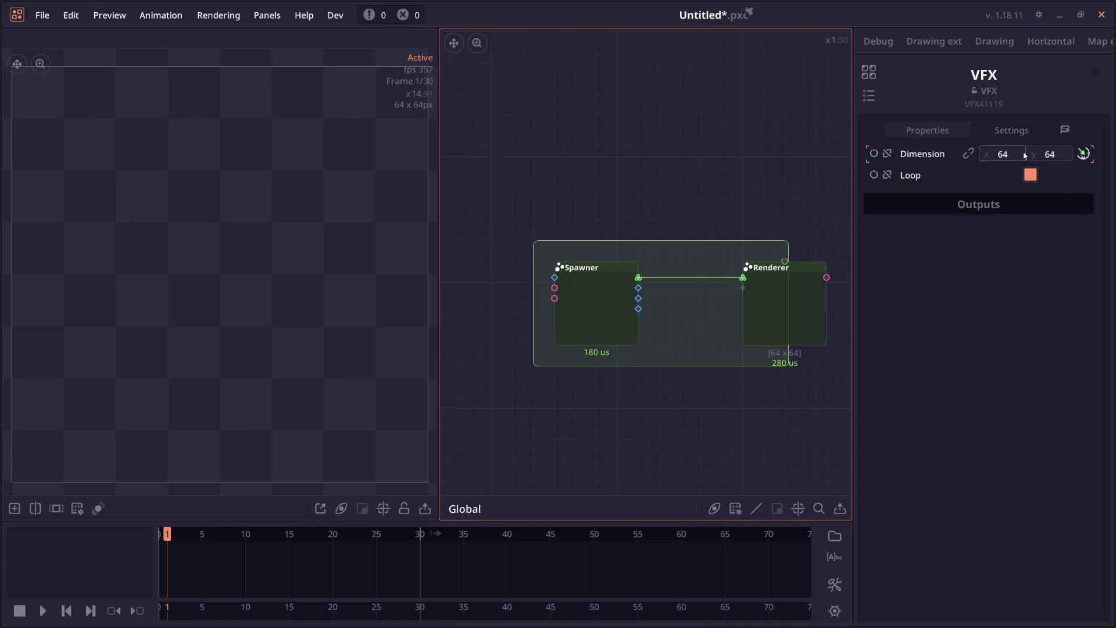
drag(813, 289, 795, 315)
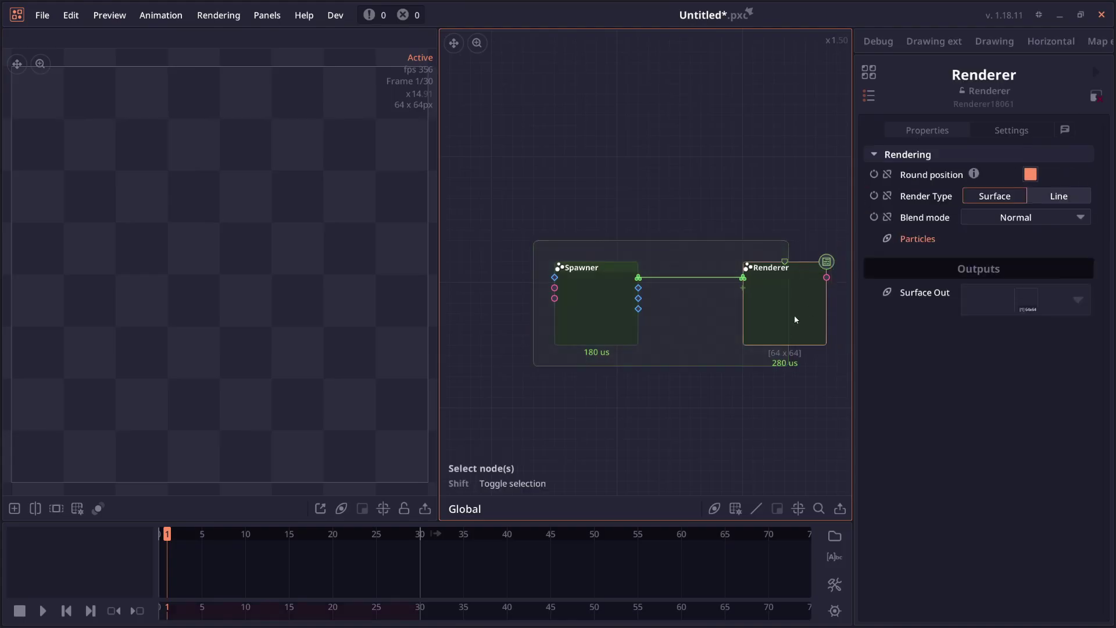
click(696, 320)
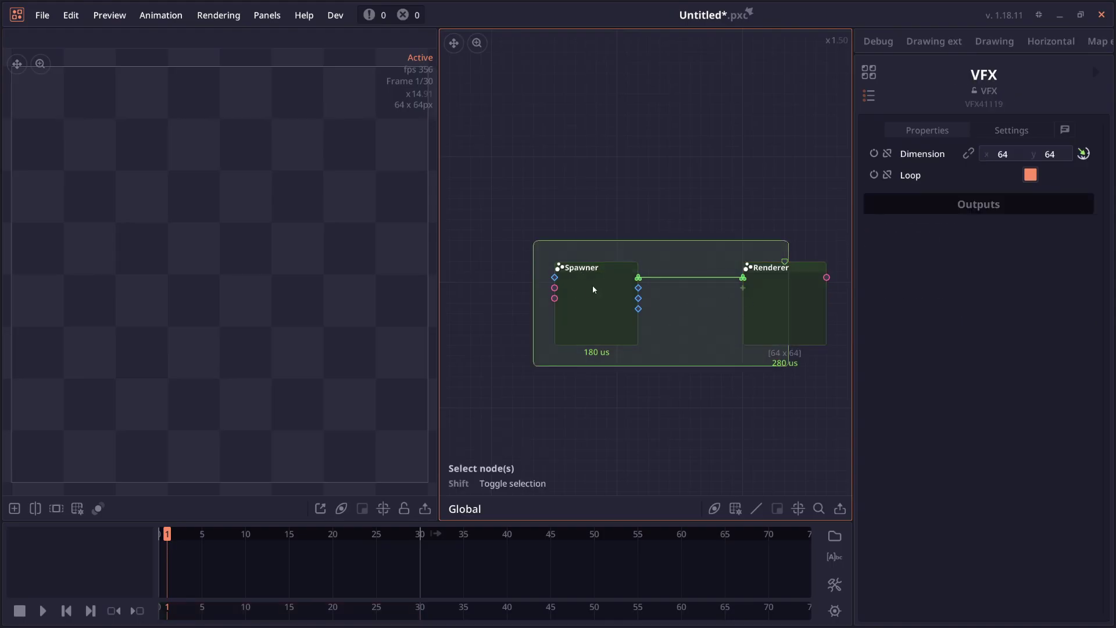
drag(583, 259, 536, 296)
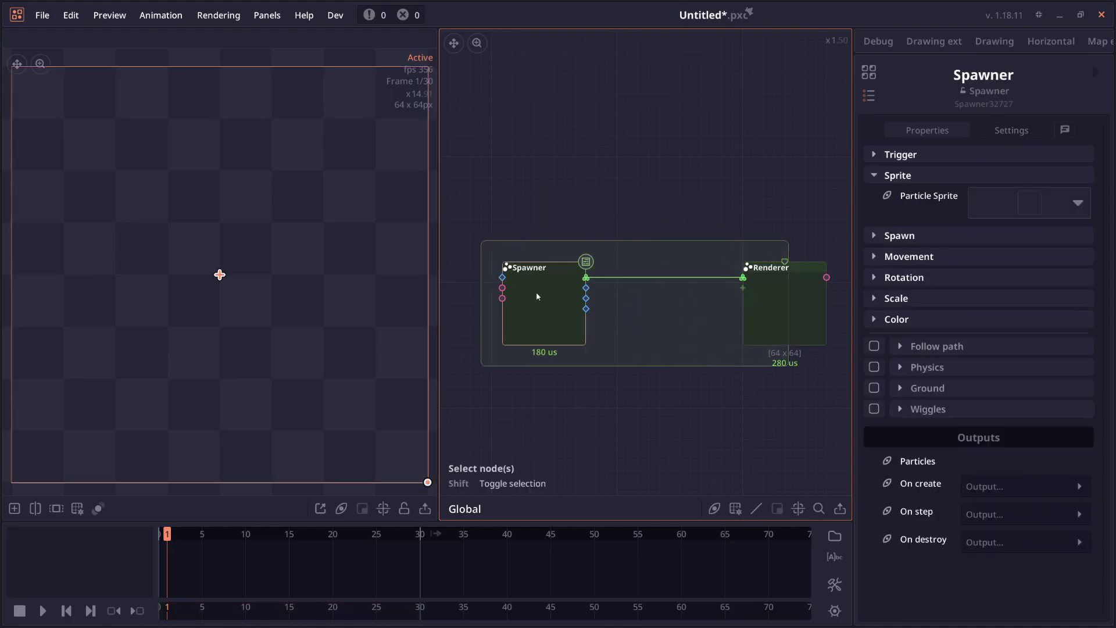
click(994, 236)
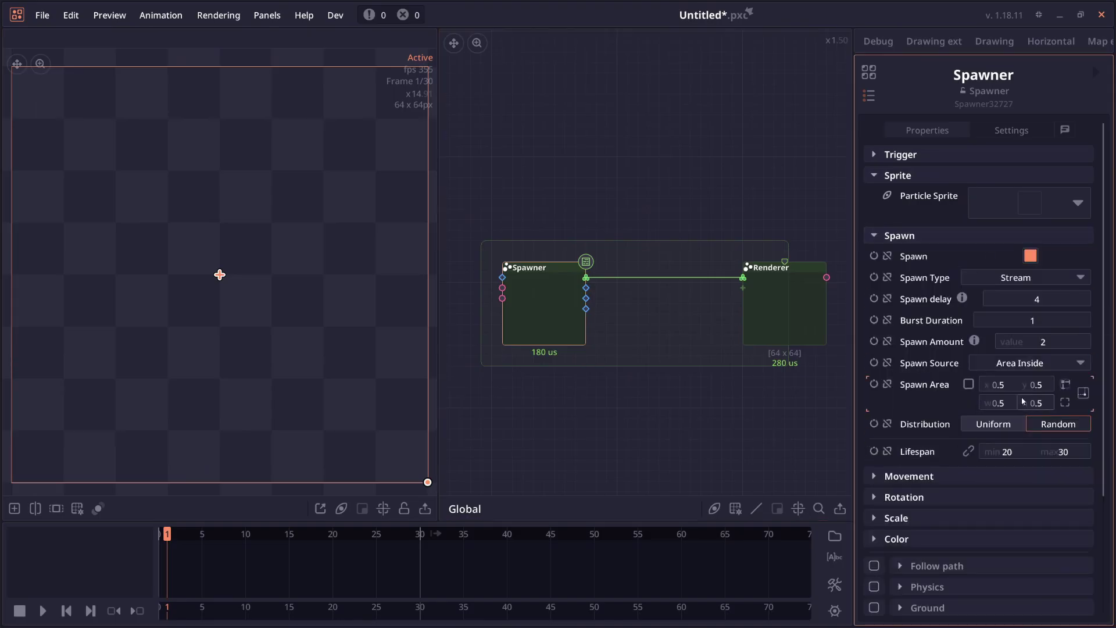
click(671, 324)
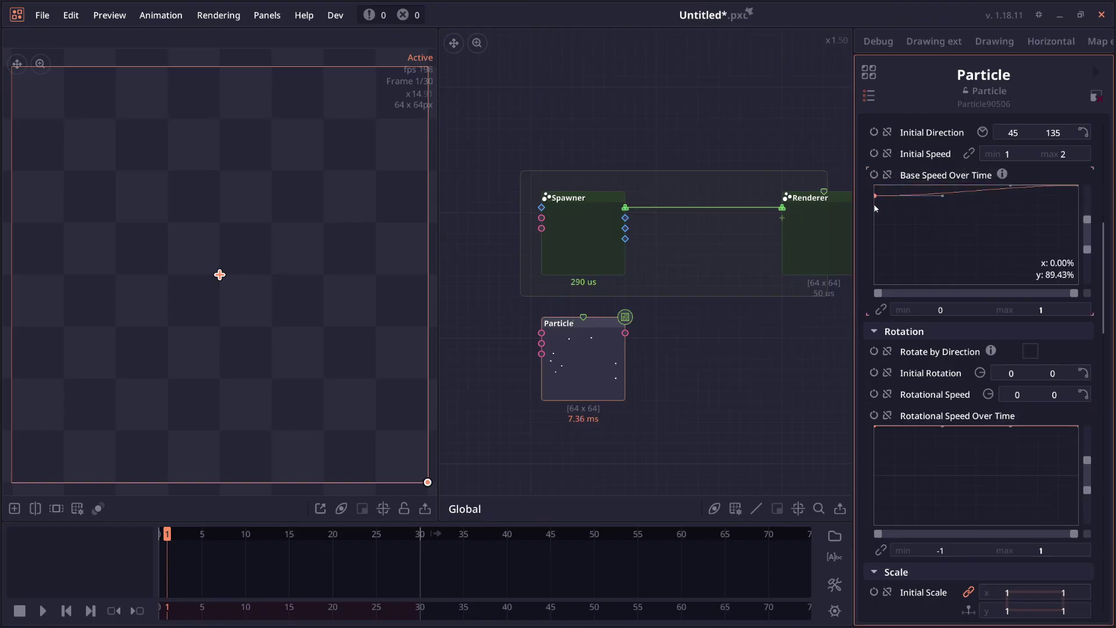
Drag the Base Speed Over Time curve's start down to zero, so the S-curve rises
drag(875, 186, 876, 270)
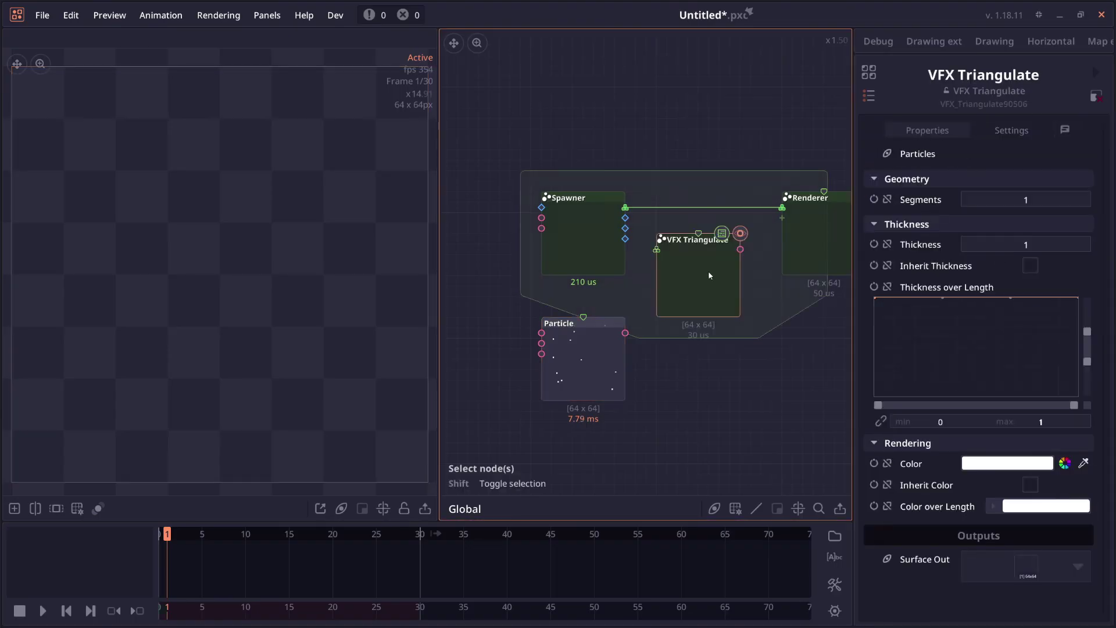
Connect VFX Triangulate's Particles input to the Spawner, then scrub the timeline to frame 2
drag(708, 272, 625, 208)
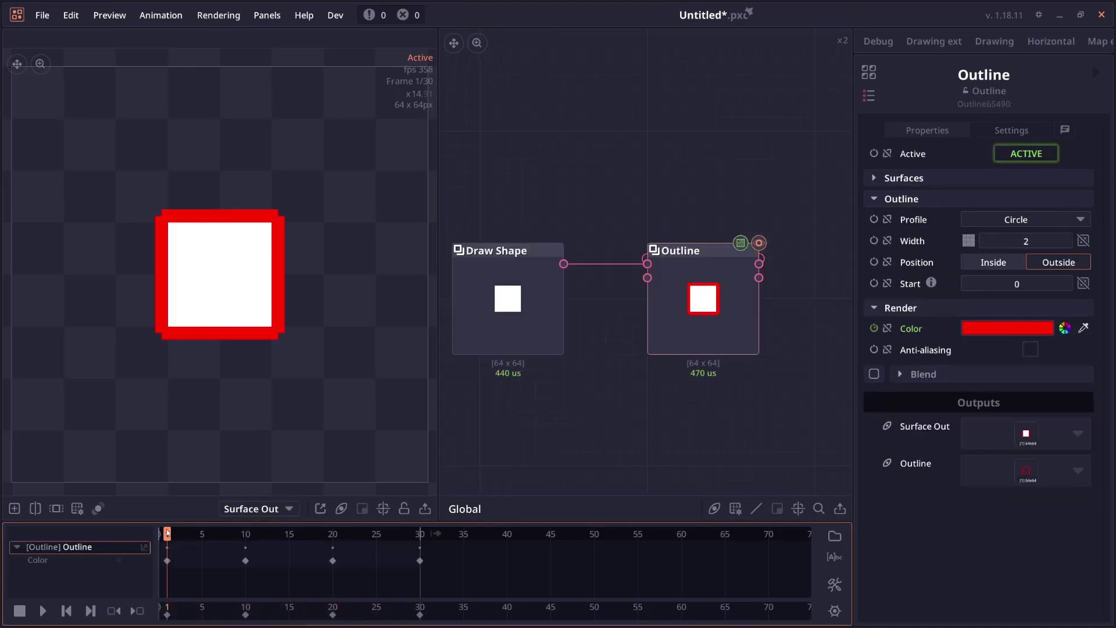
drag(168, 536, 167, 539)
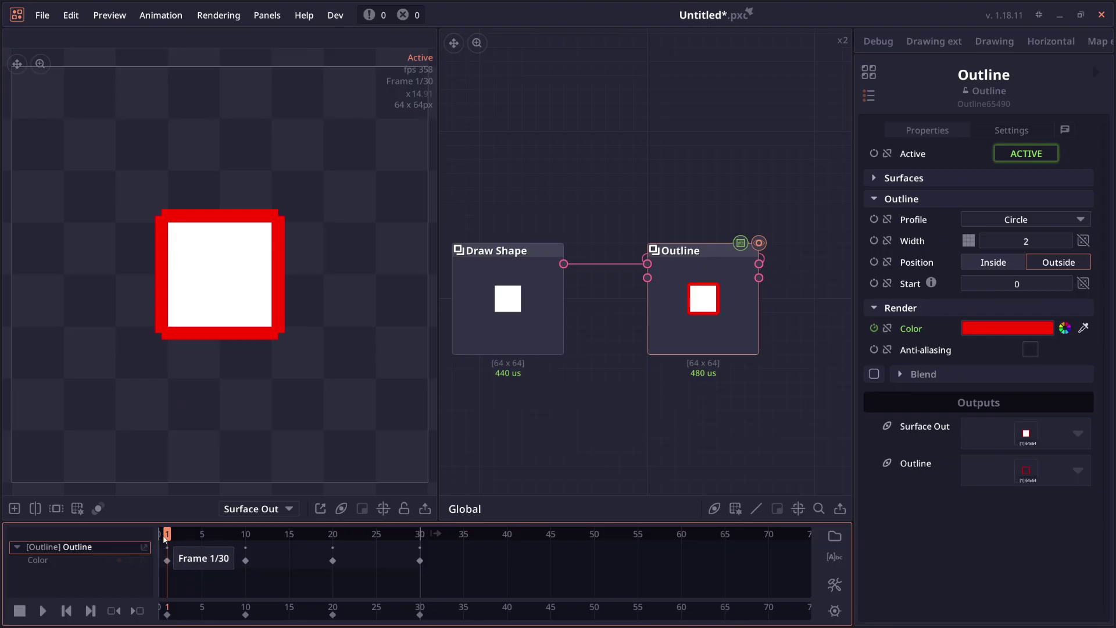
drag(164, 541, 176, 539)
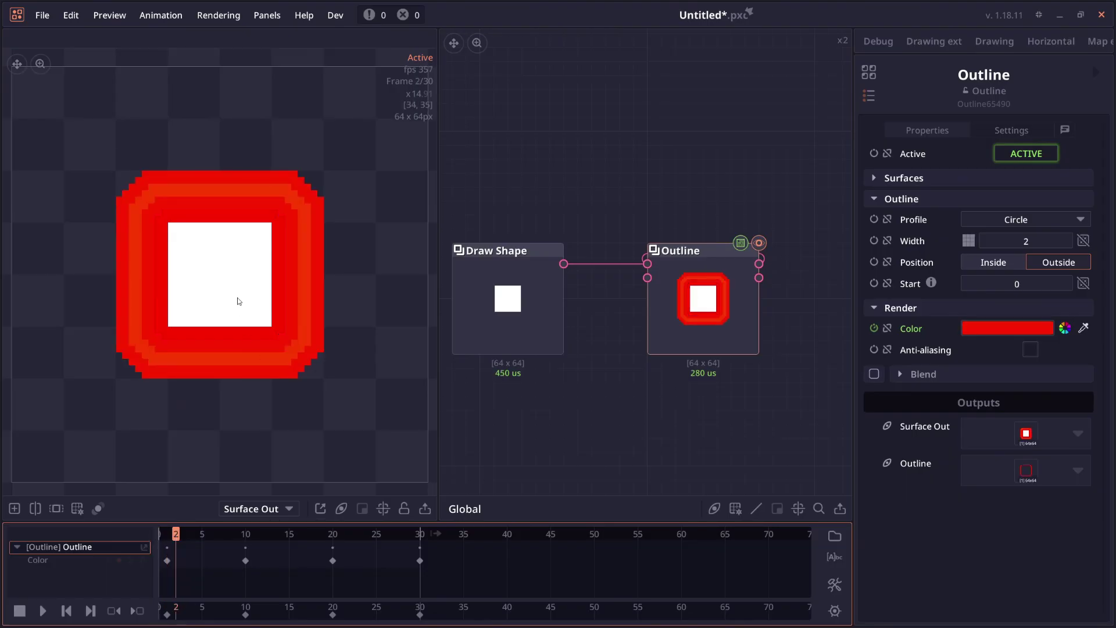
scroll(343, 412, down, 2)
scroll(311, 417, up, 1)
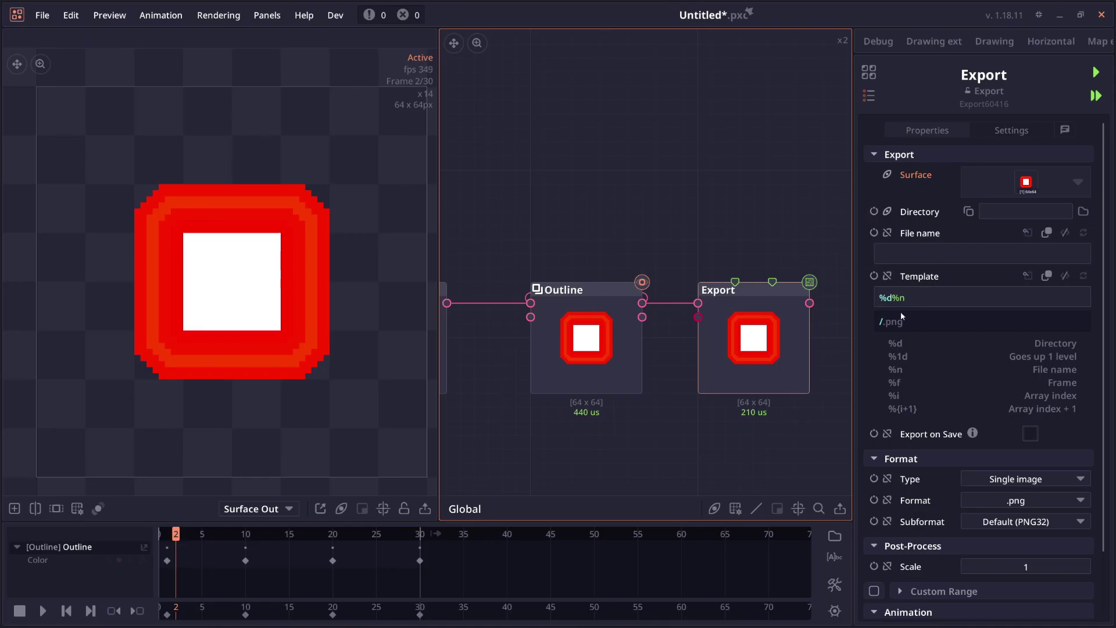
Scroll down through the Export node's inspector settings
scroll(900, 303, down, 2)
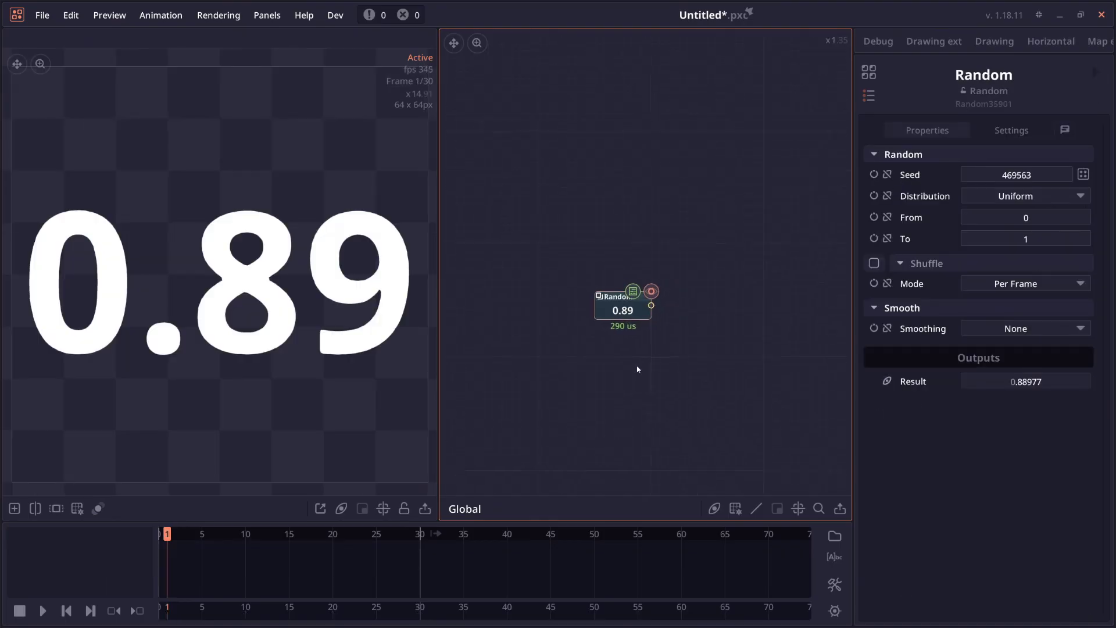
Set the Random distribution to Custom and shape its curve with a low dip and high plateau
click(1001, 196)
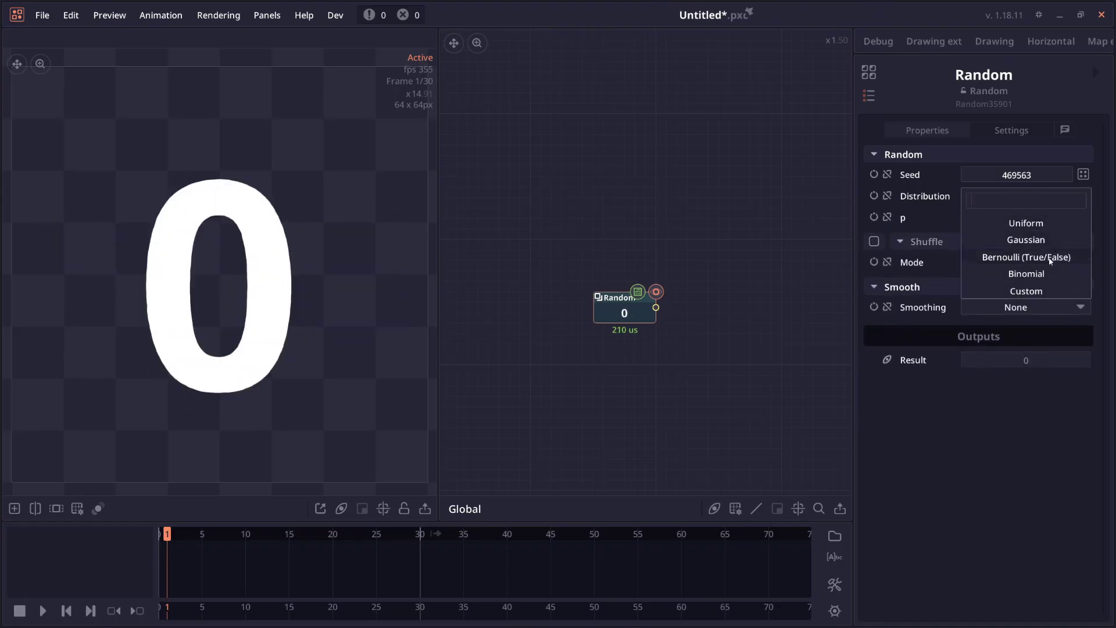
click(1048, 290)
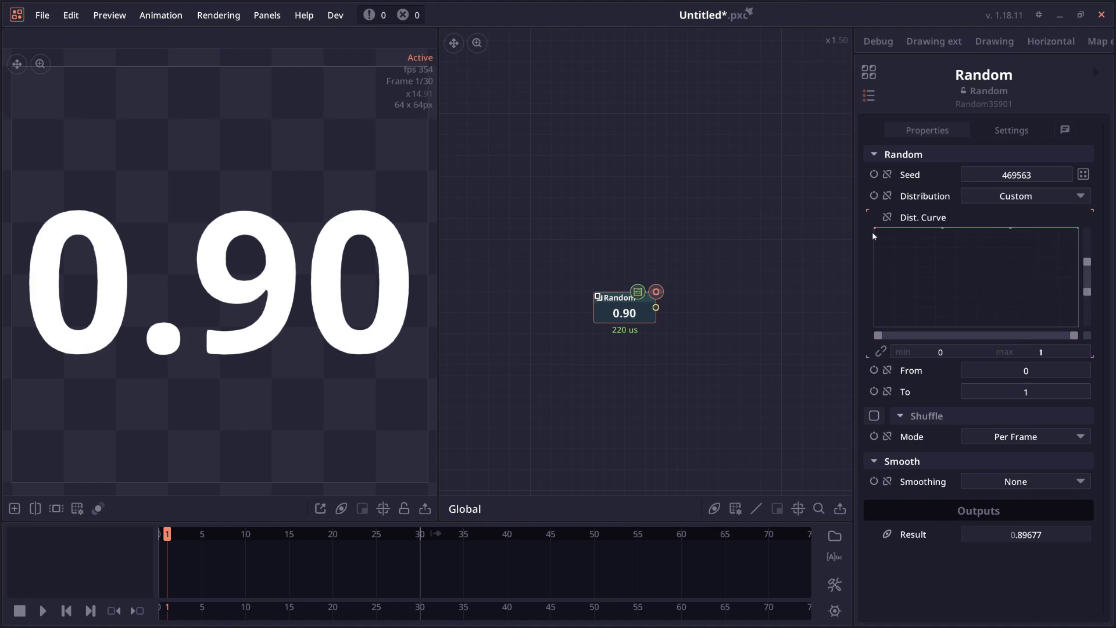
drag(875, 229, 874, 270)
drag(966, 252, 962, 321)
drag(1025, 299, 1025, 241)
Turn on Per Frame shuffling and smooth the value with Moving Average, previewing across frames
click(874, 415)
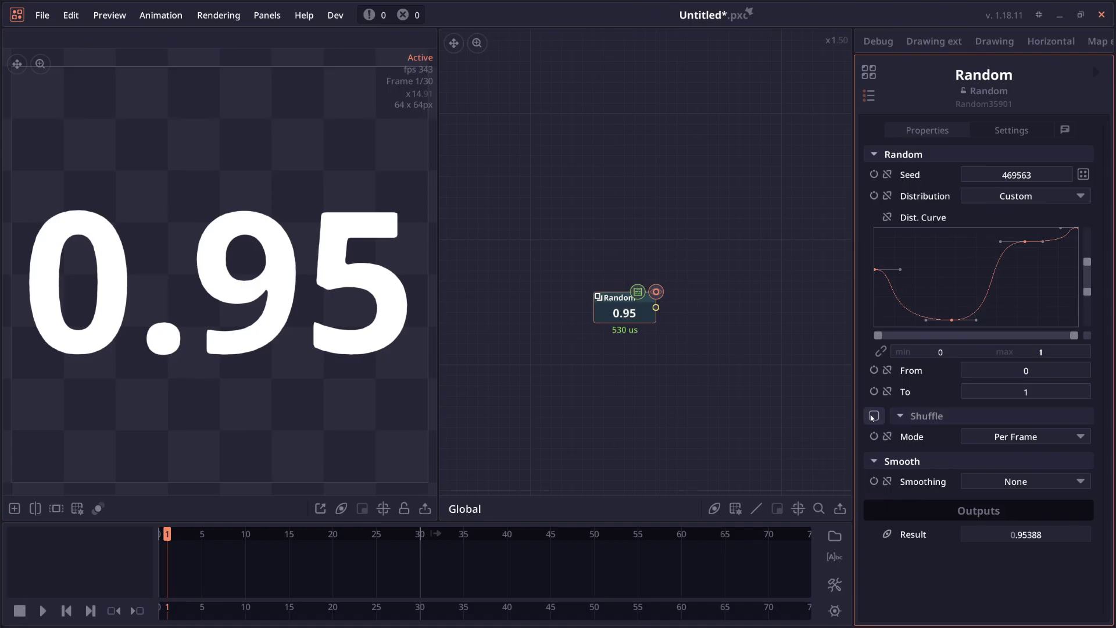
click(1045, 437)
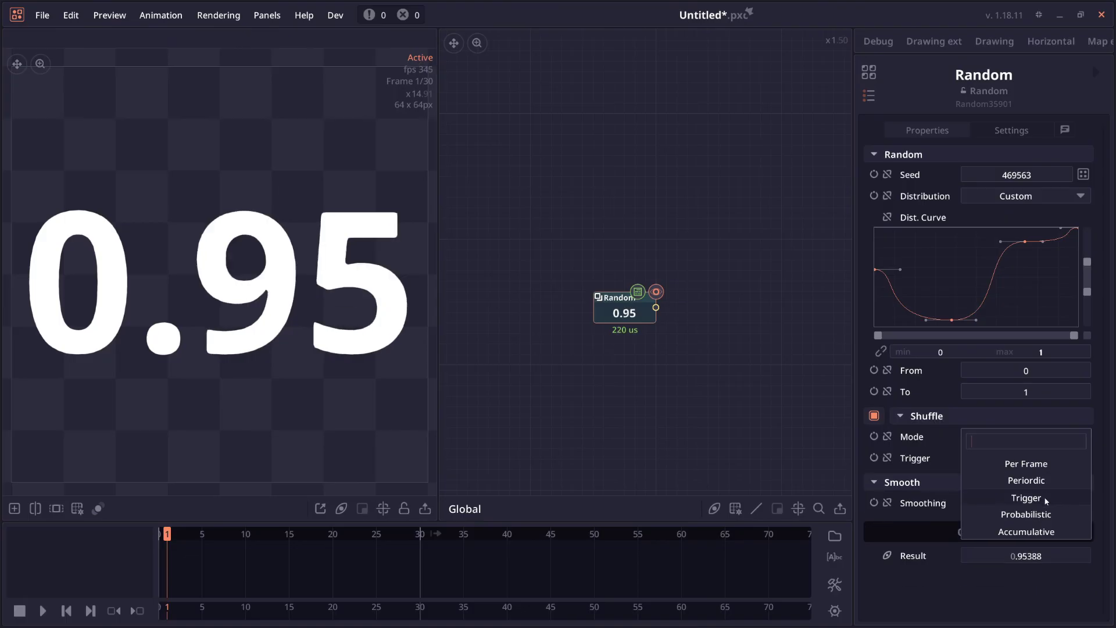
click(687, 443)
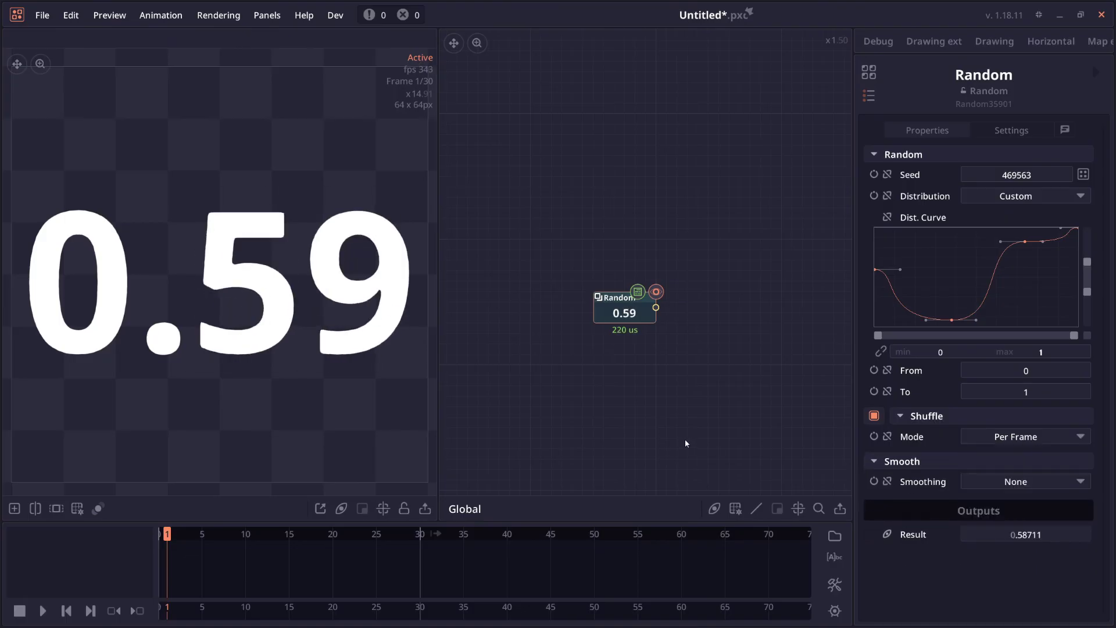
click(1054, 483)
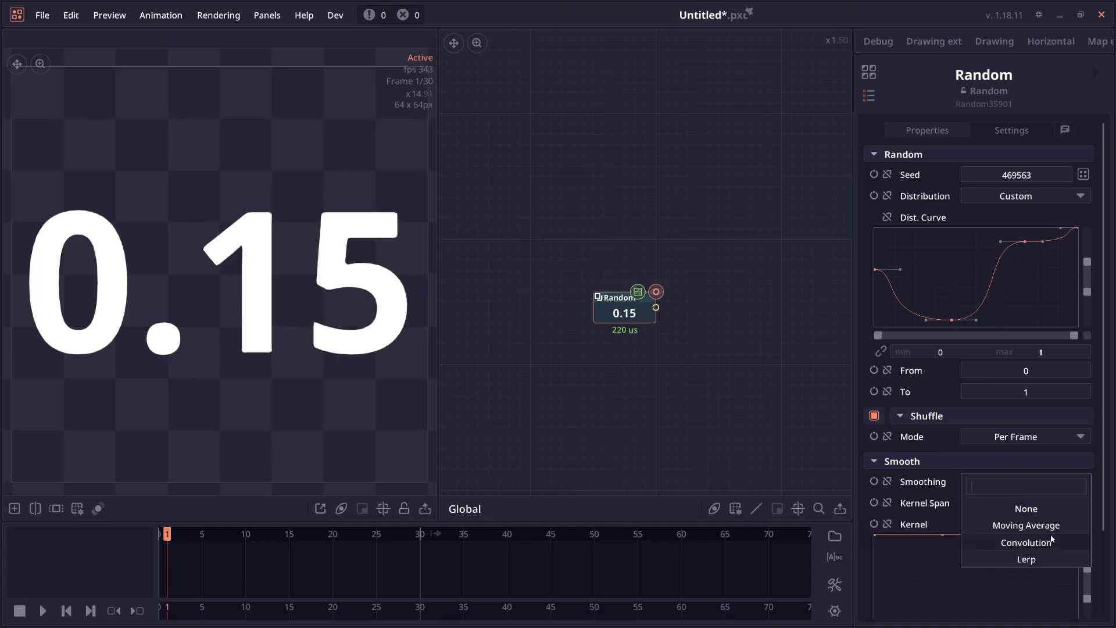
click(1054, 526)
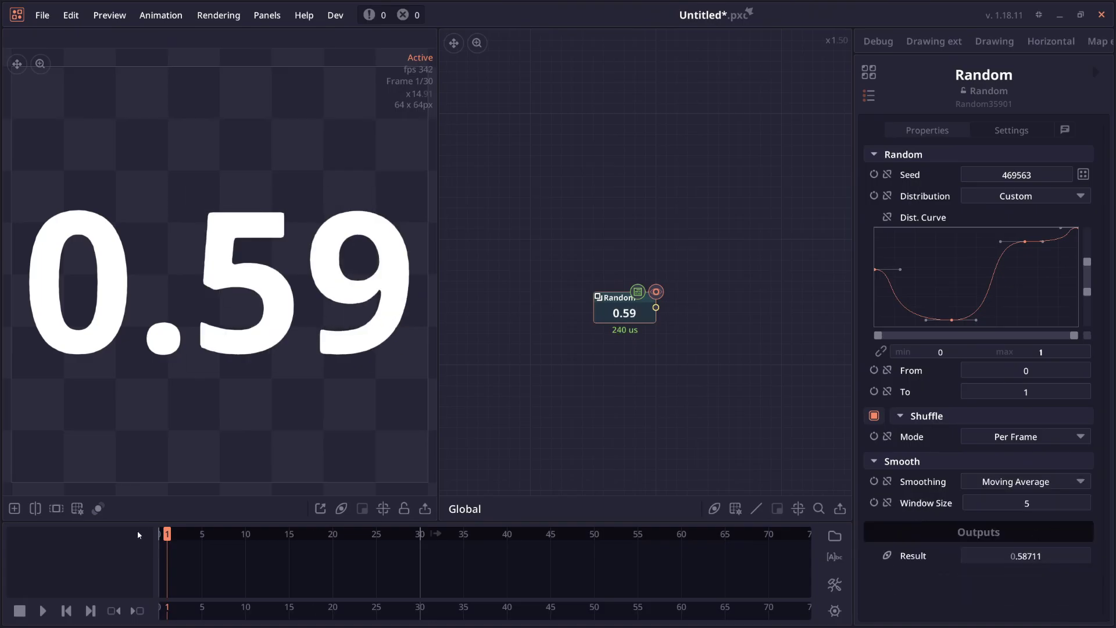
drag(204, 535, 266, 536)
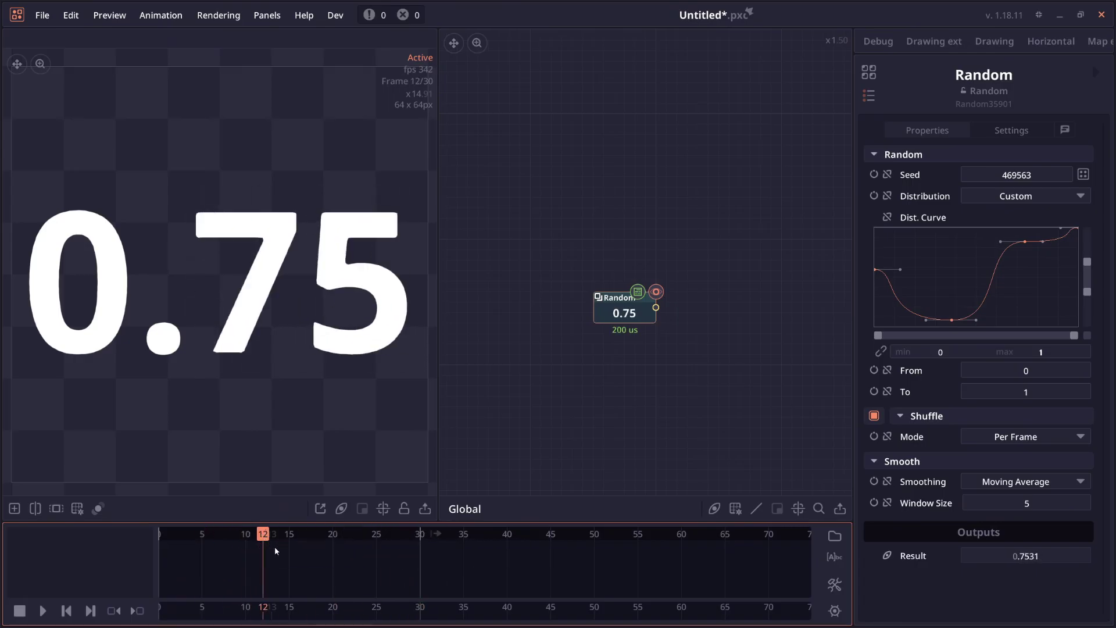
Switch smoothing to Convolution with kernel span 3 and compare values around frame 13
click(1026, 481)
click(1018, 542)
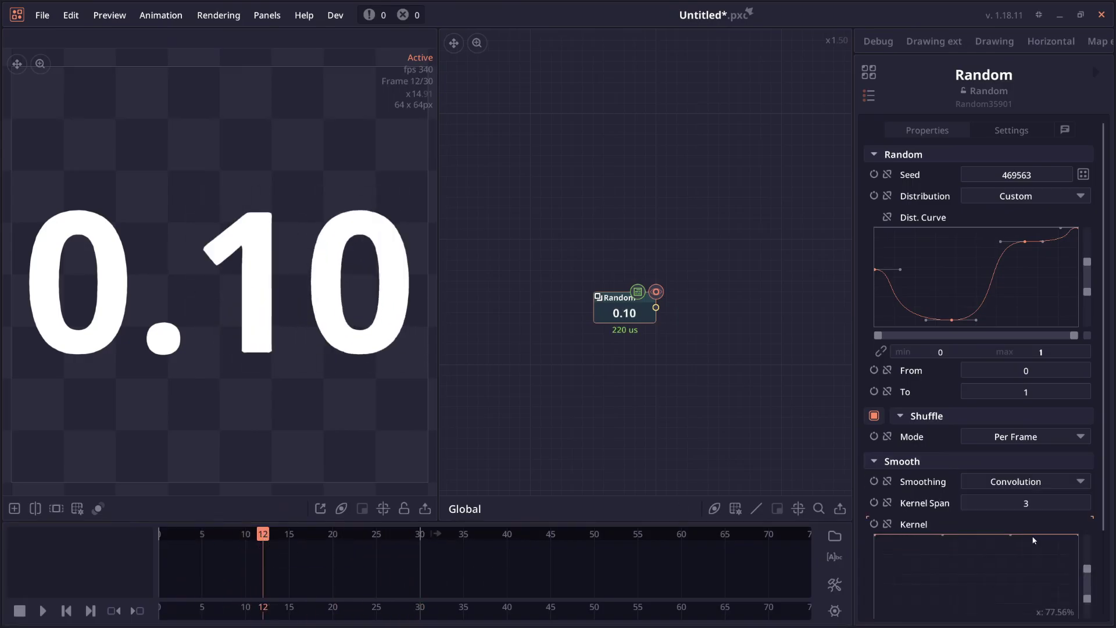
scroll(1030, 530, down, 2)
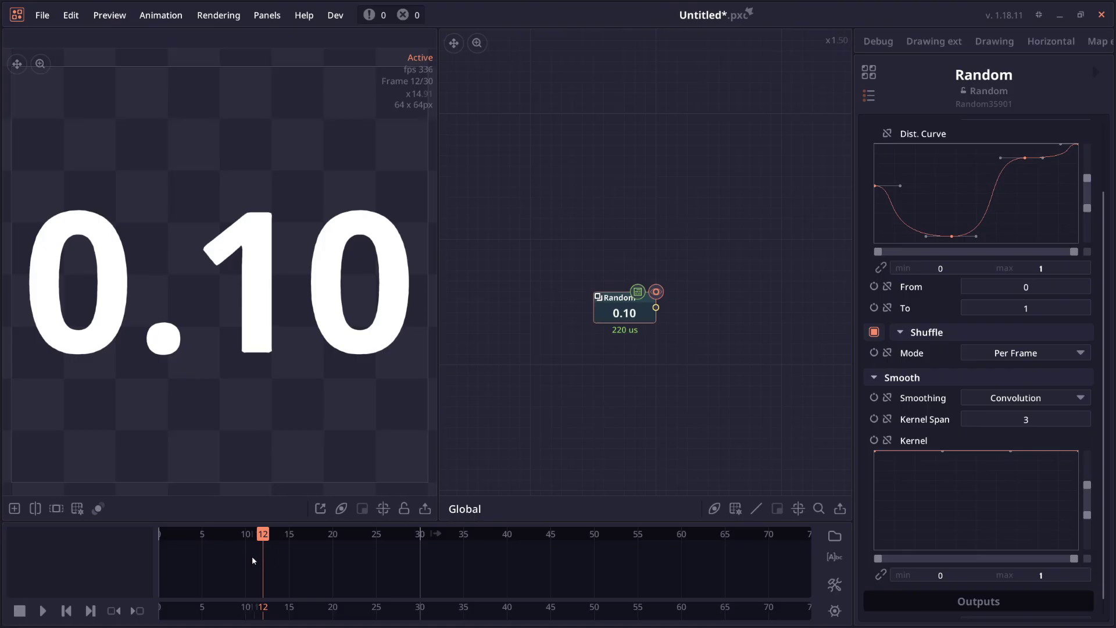
click(276, 539)
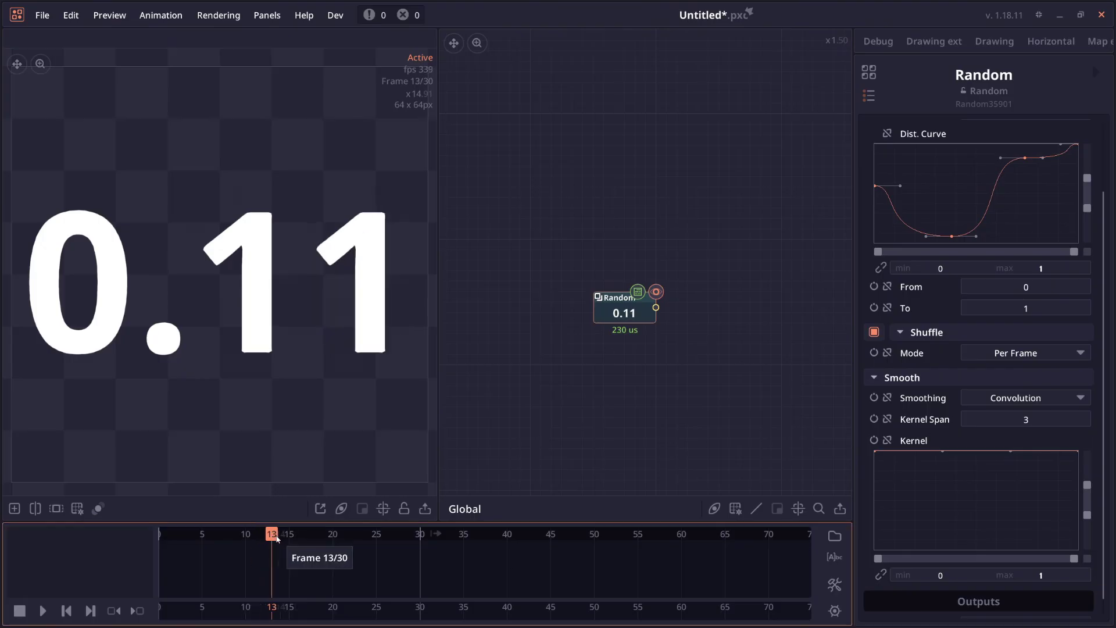
mouse_move(277, 539)
mouse_down()
mouse_move(255, 538)
mouse_move(289, 537)
mouse_up()
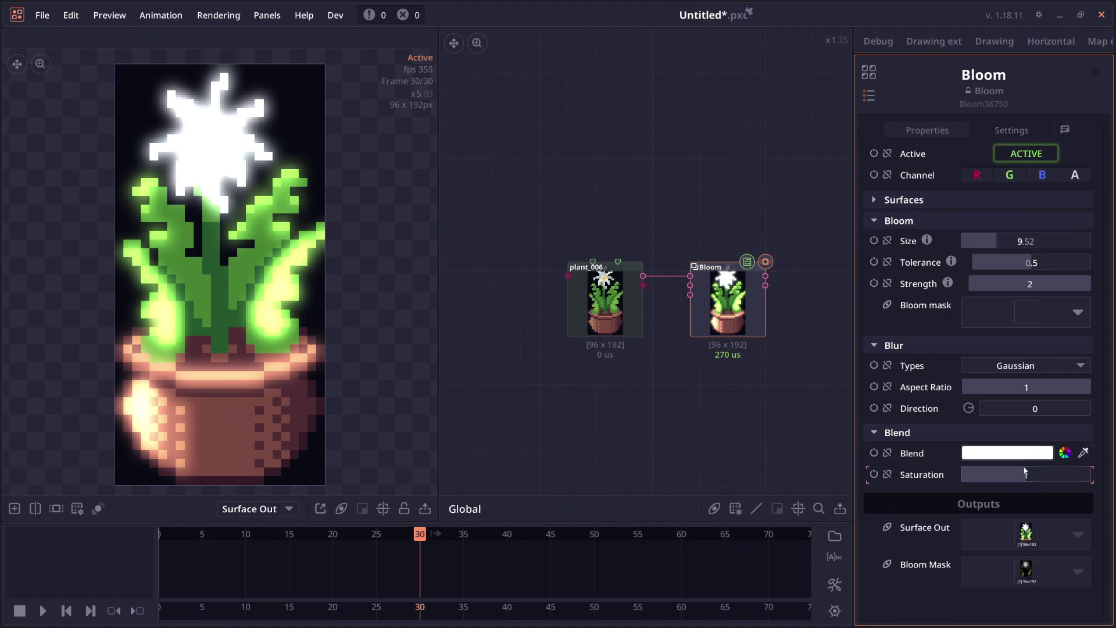
Tint the Bloom blend colour red and adjust its blend saturation
click(1003, 455)
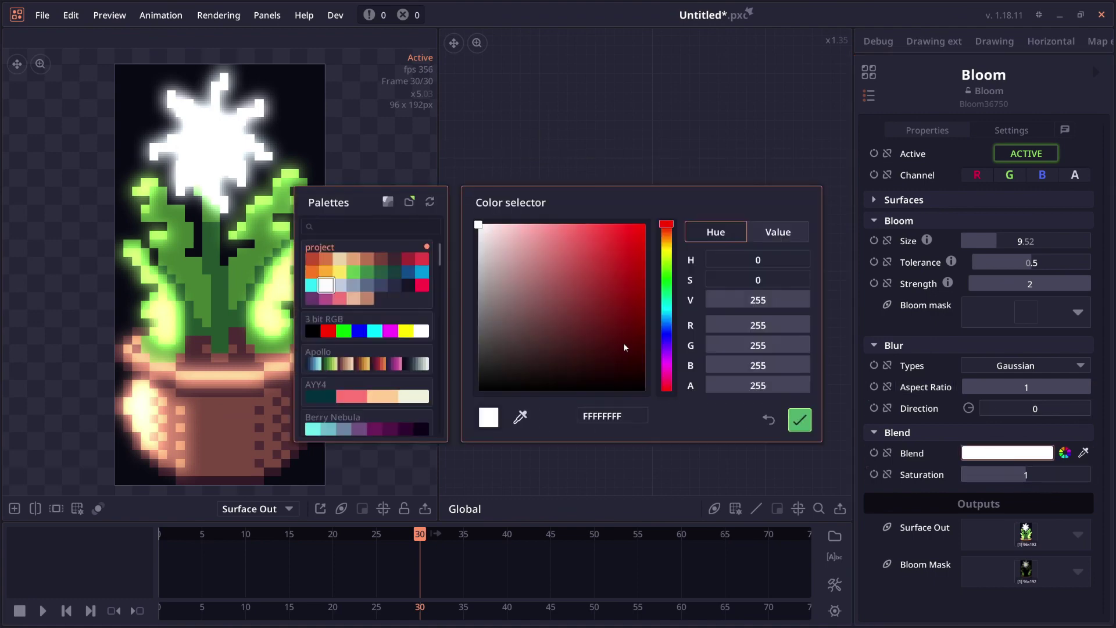
drag(626, 345, 686, 216)
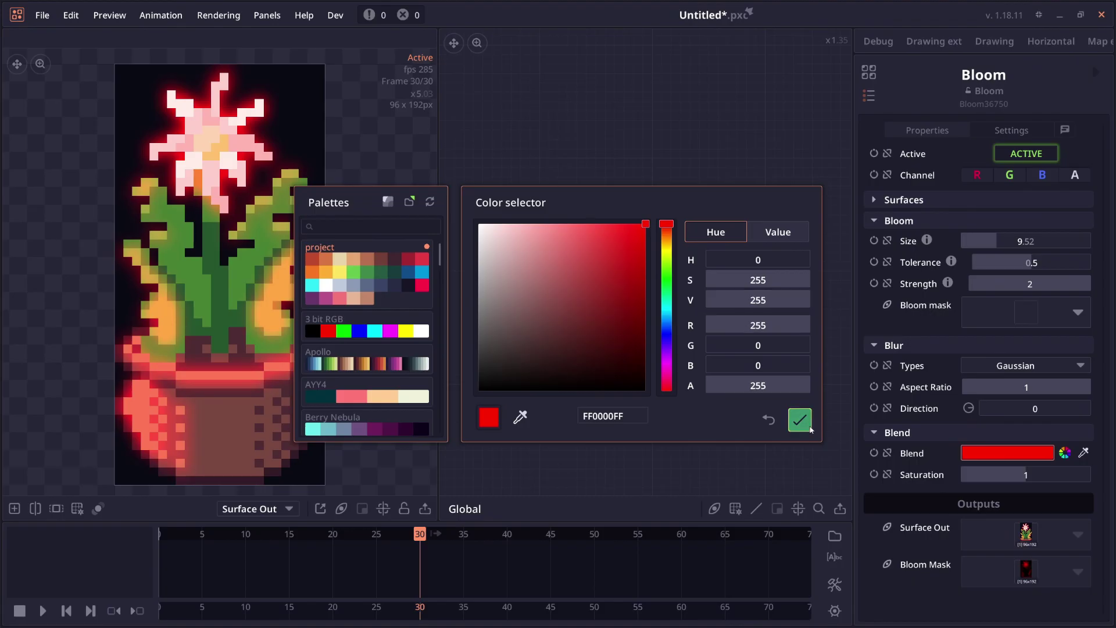
click(801, 424)
drag(1018, 479, 956, 479)
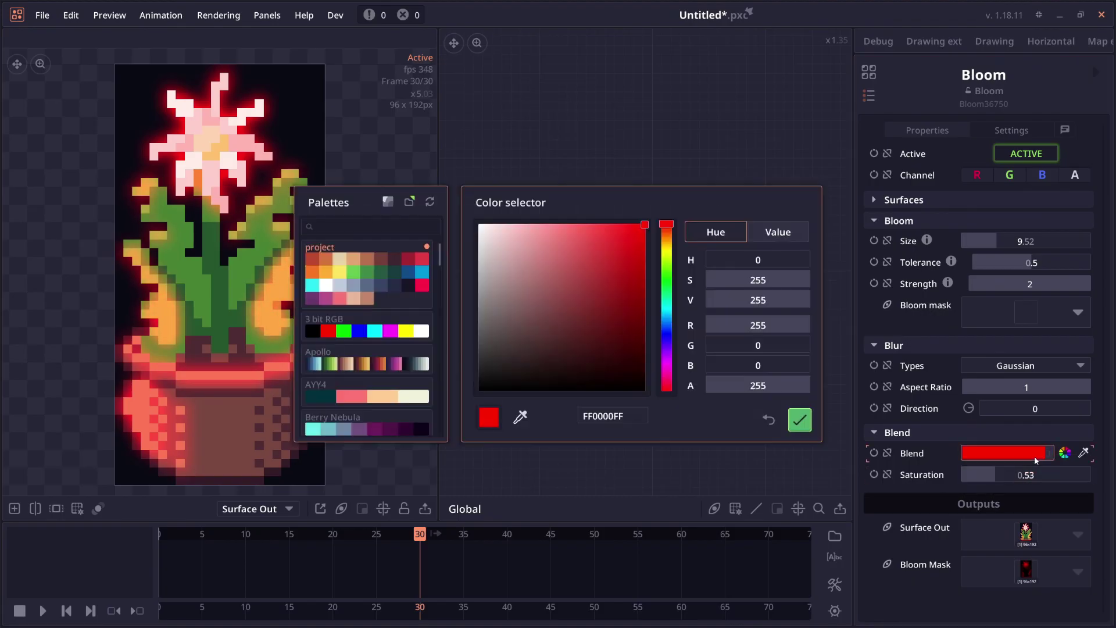
Reset the Bloom blend colour to white and raise saturation to about 0.6
drag(529, 280, 478, 224)
click(1016, 477)
drag(1016, 477, 1083, 477)
Add a tunnel0 Tunnel Sender node to the graph using the 'tun' search
right_click(553, 246)
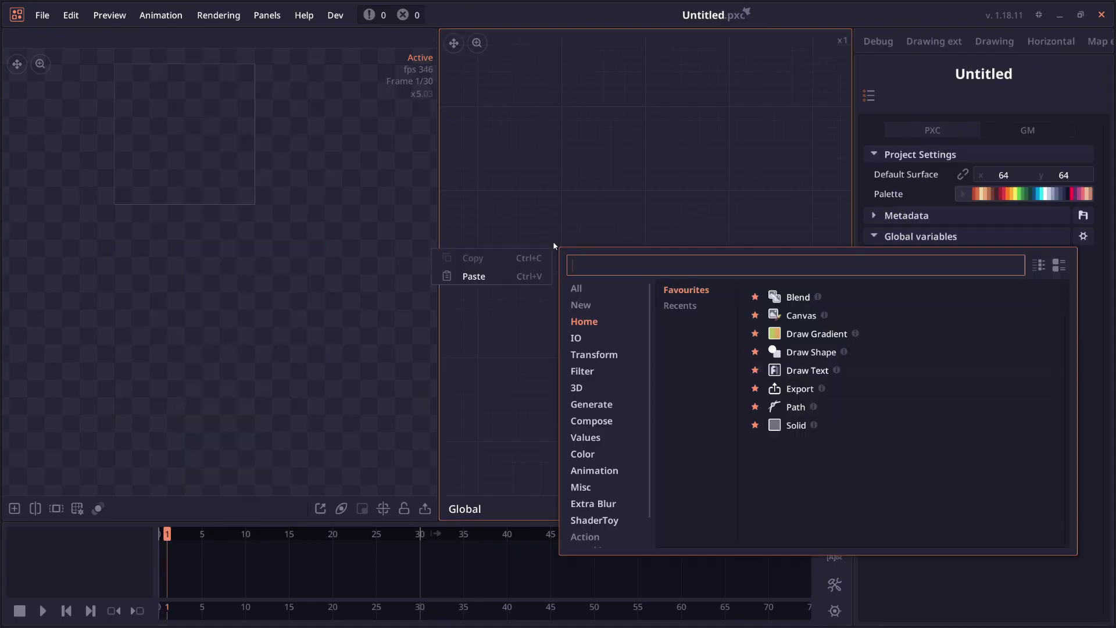
text(tun)
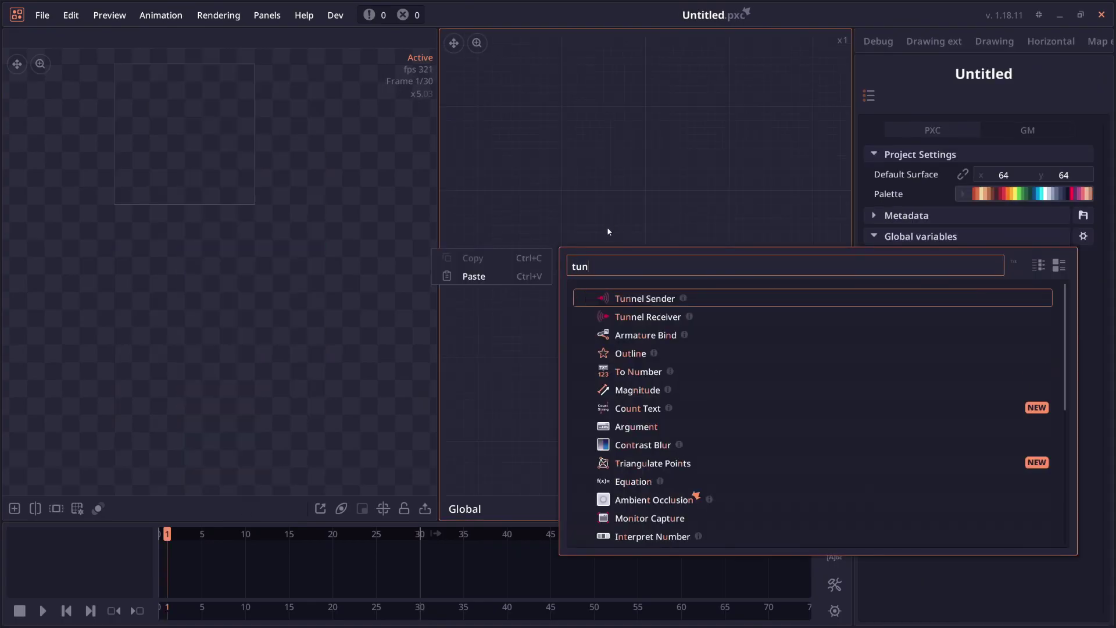
click(642, 298)
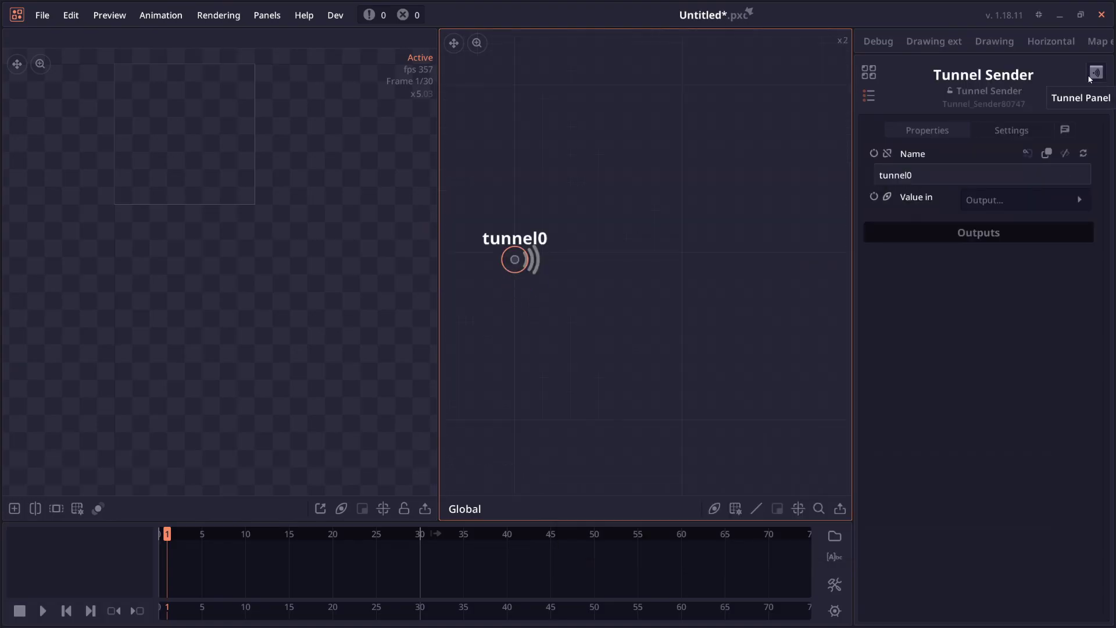
mouse_move(514, 282)
mouse_down()
mouse_move(529, 269)
mouse_move(511, 269)
mouse_up()
Create a receiver for tunnel0 from the Tunnels list, locate it, then delete both tunnel nodes
click(1096, 96)
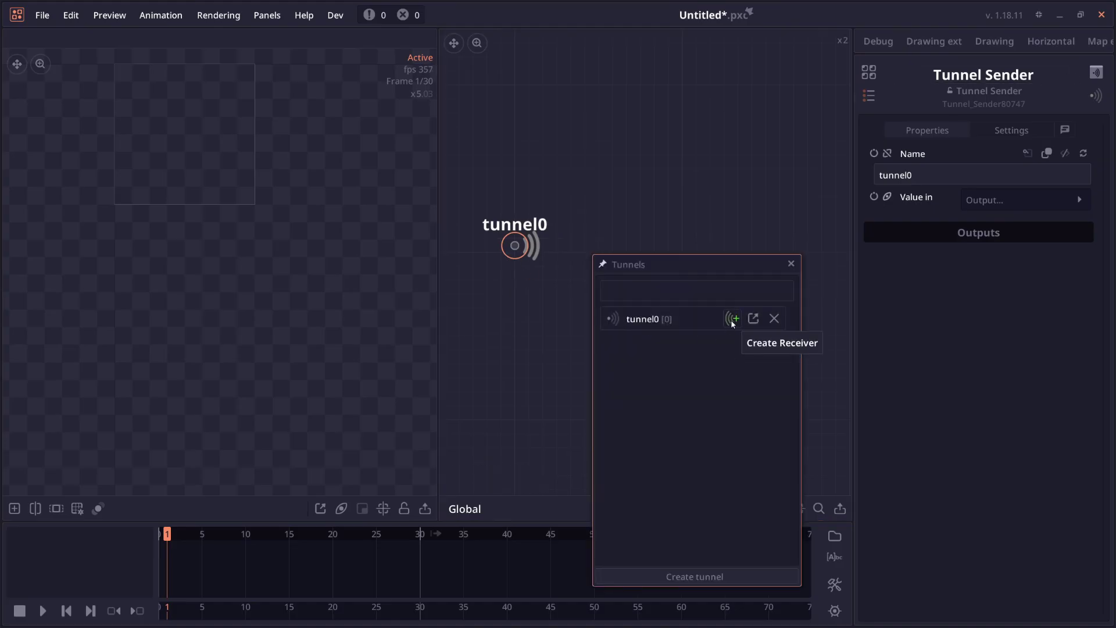
click(732, 319)
drag(727, 275, 842, 292)
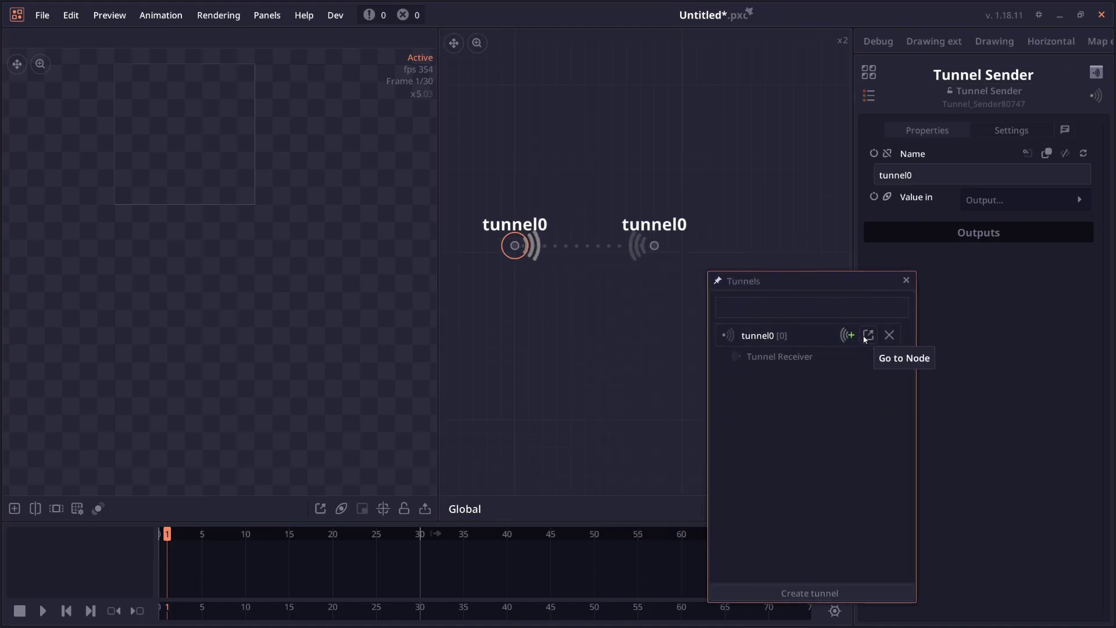
click(868, 336)
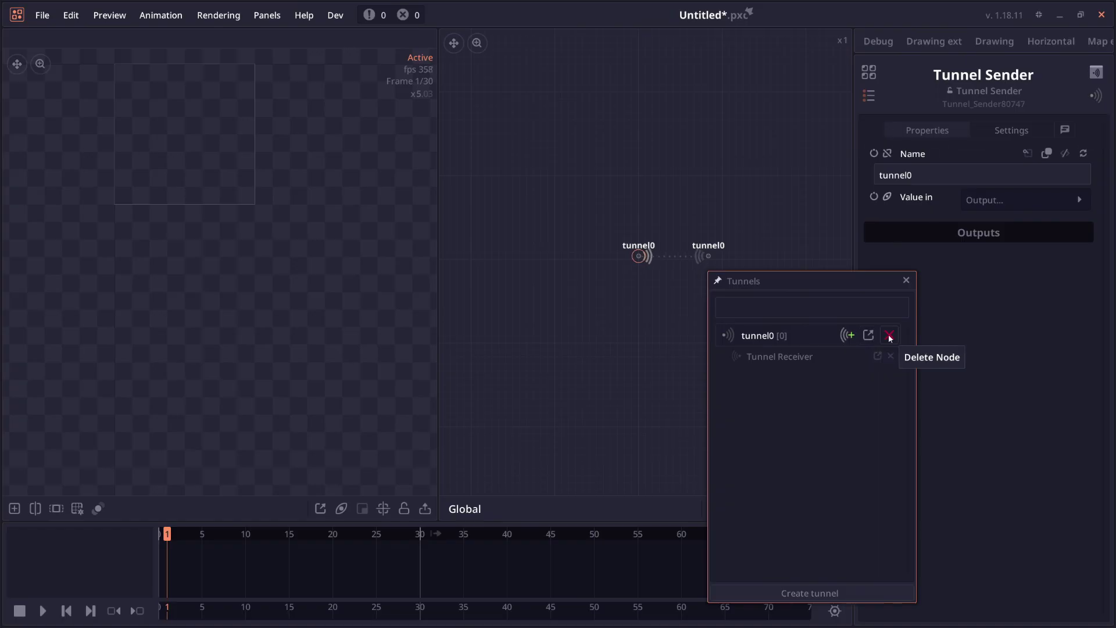
click(890, 335)
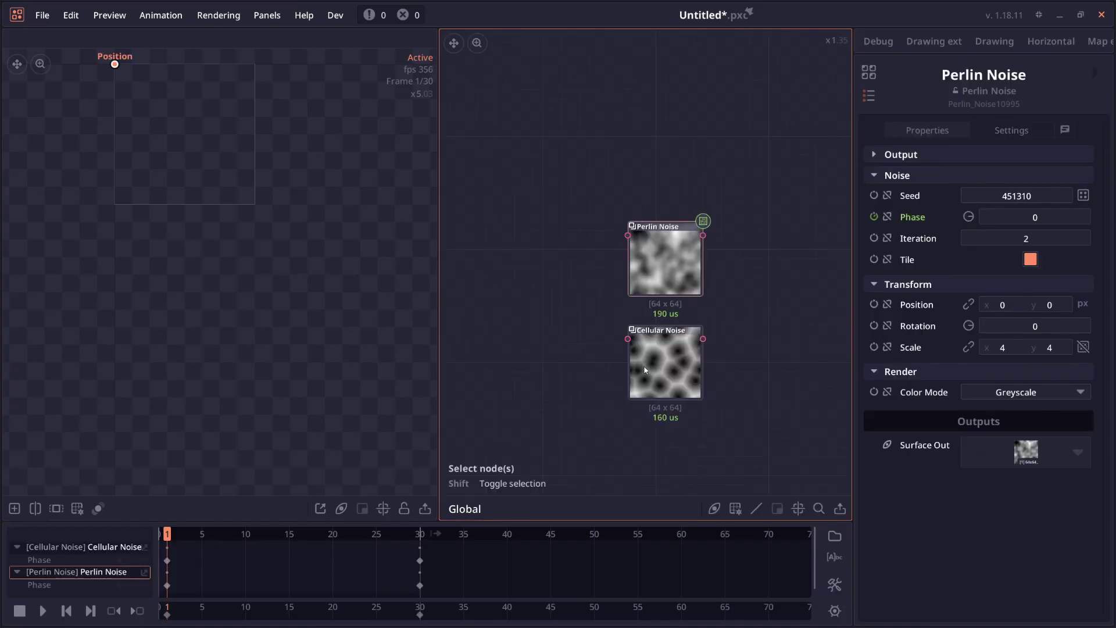
Select Perlin Noise, compare phase 0 at frame 1 with 360 at frame 30, then play
click(638, 356)
click(663, 262)
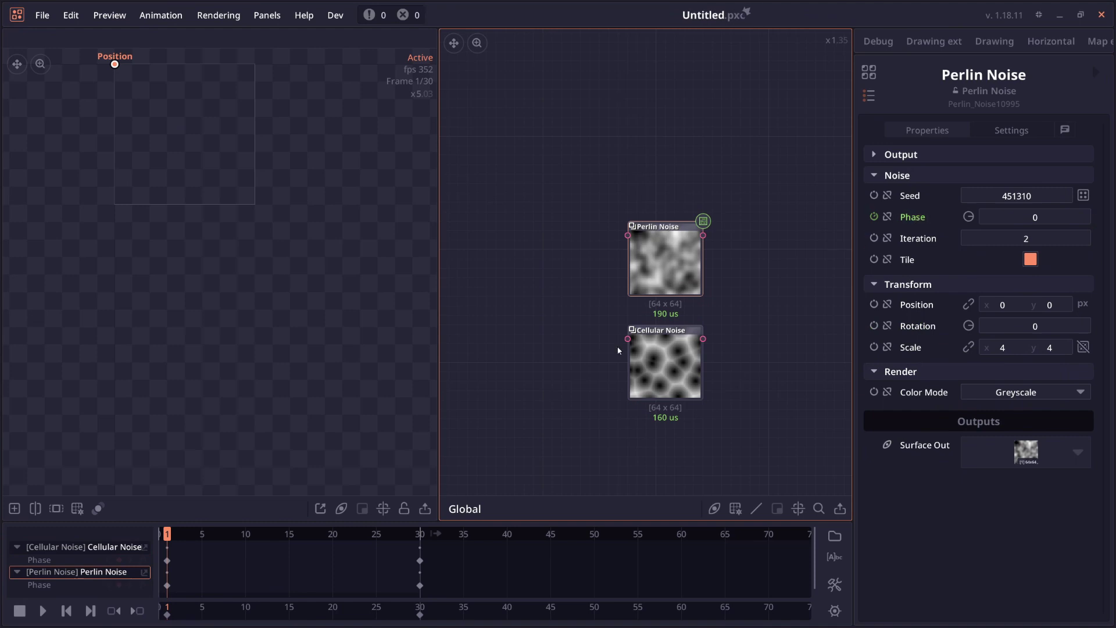
click(211, 534)
drag(208, 534, 165, 537)
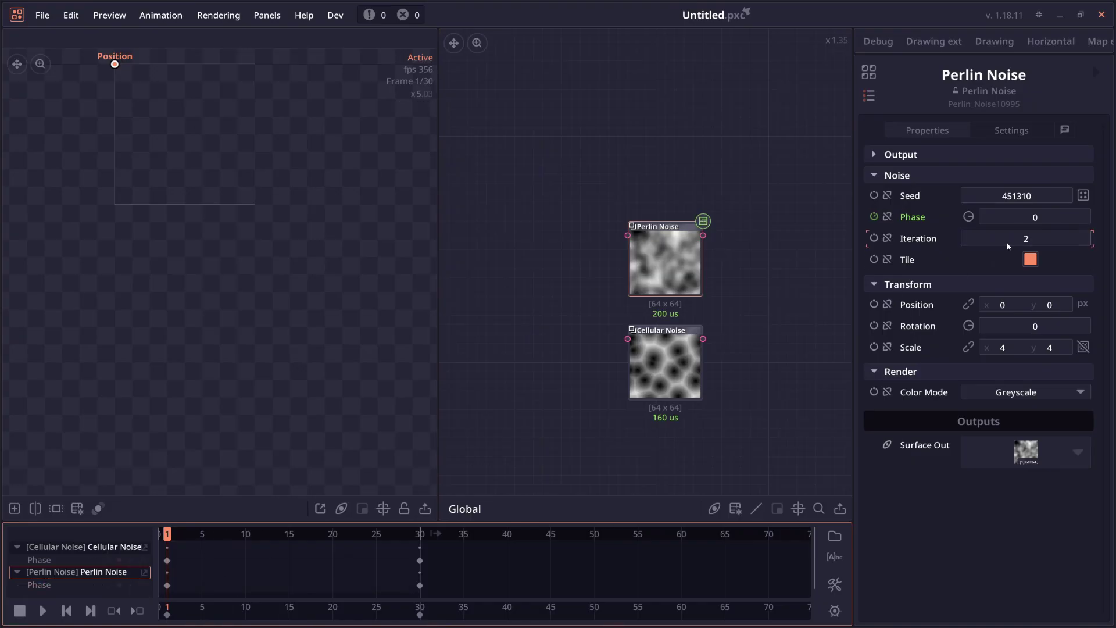
click(416, 535)
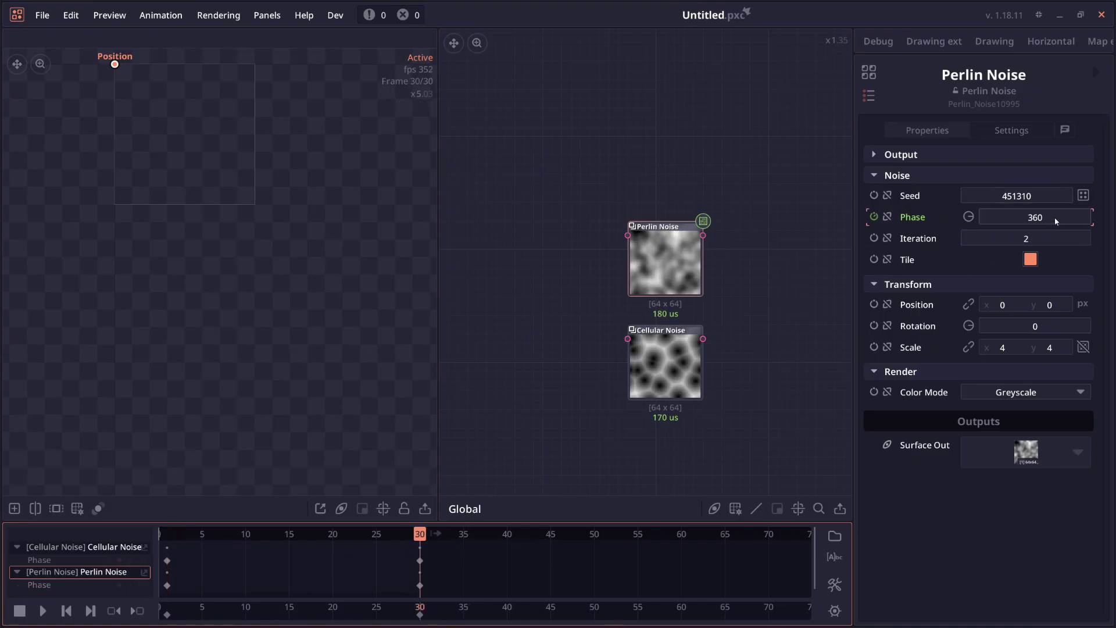
key(space)
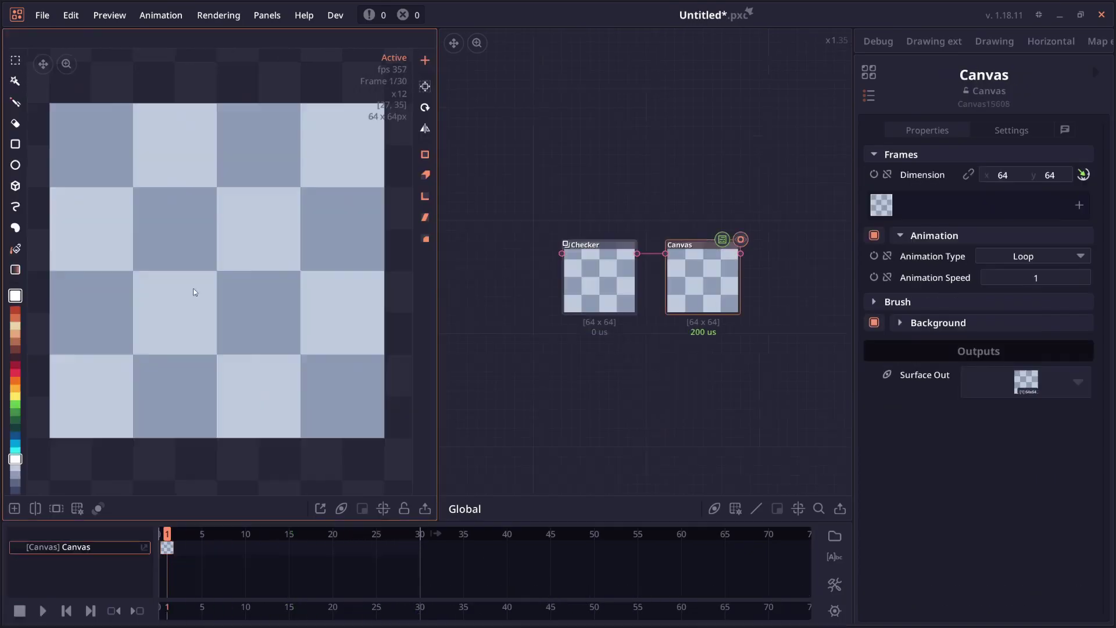
Choose the Canvas Fill tool, turn off one fill setting, and enable Use BG
scroll(193, 289, up, 1)
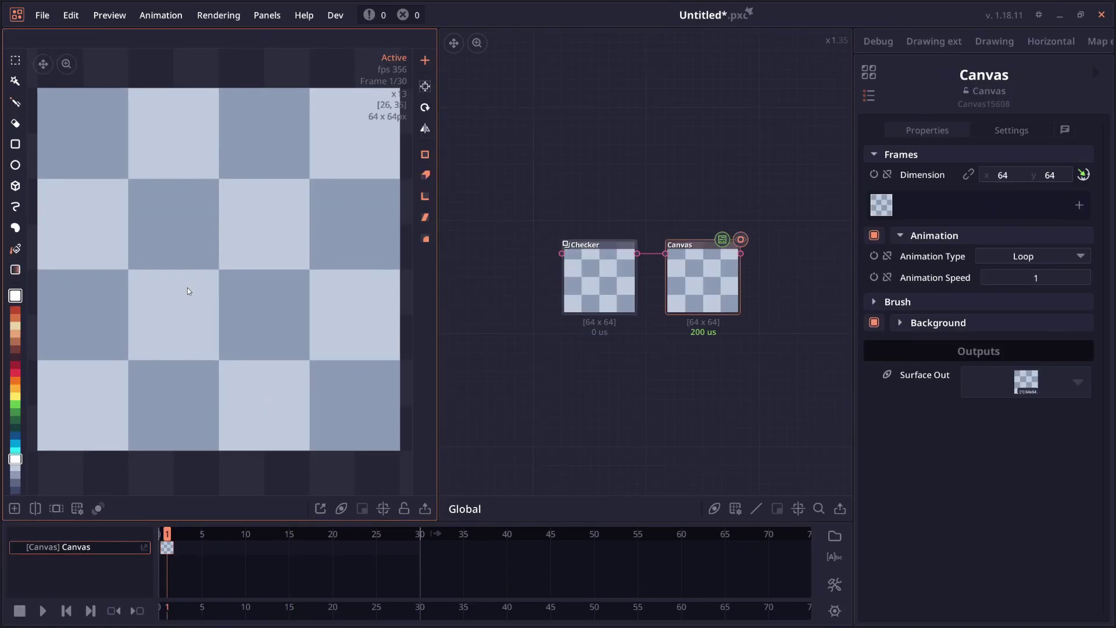
scroll(187, 287, down, 1)
key(f)
click(17, 250)
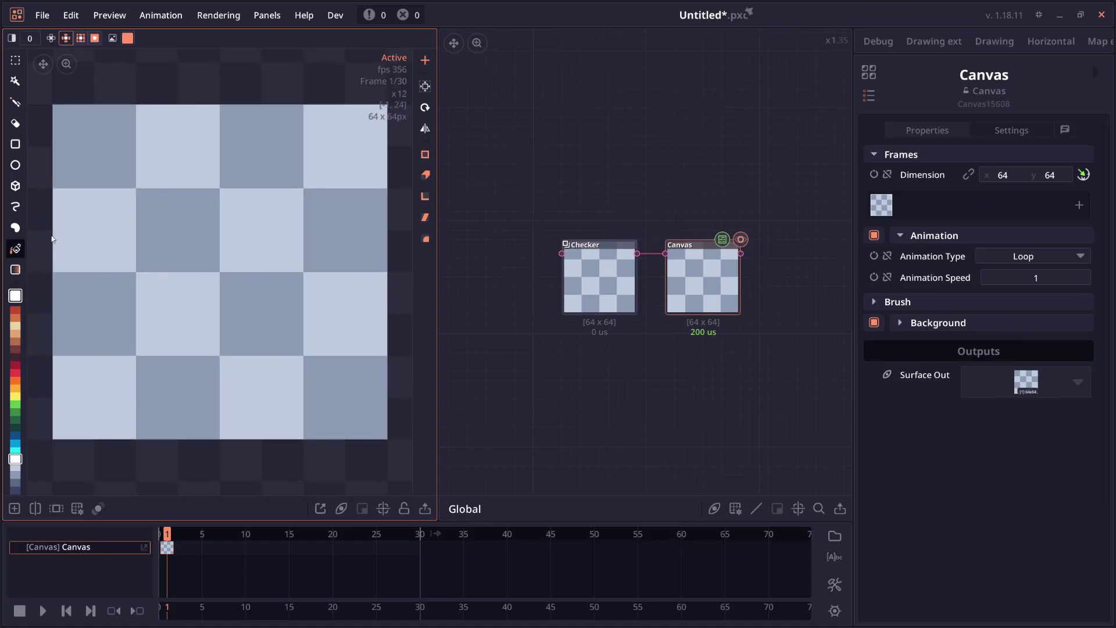
click(127, 38)
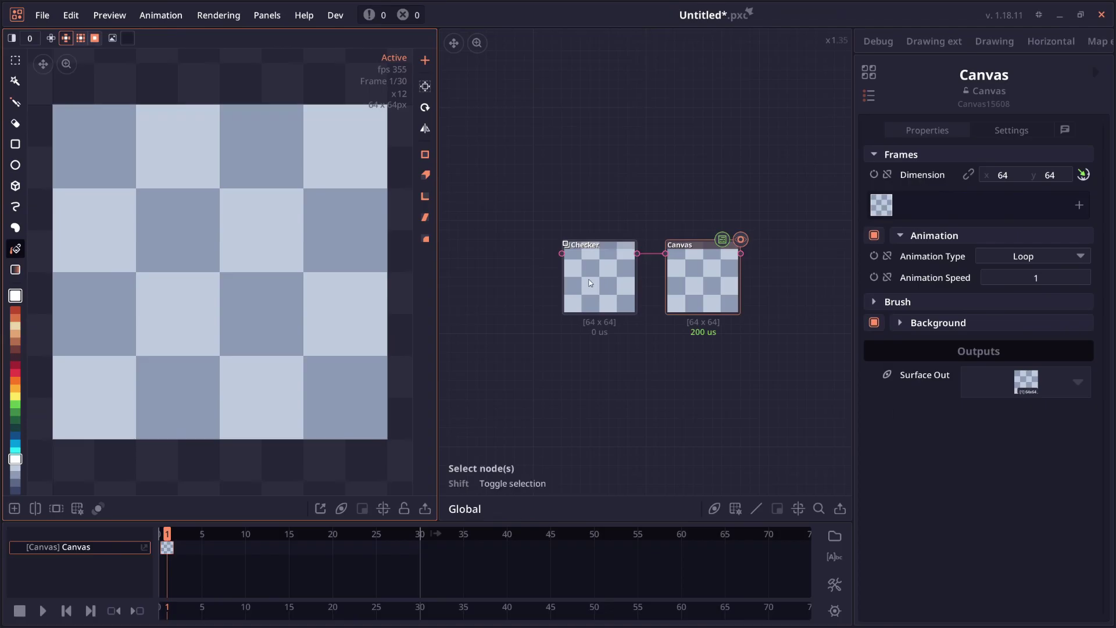
scroll(592, 281, up, 3)
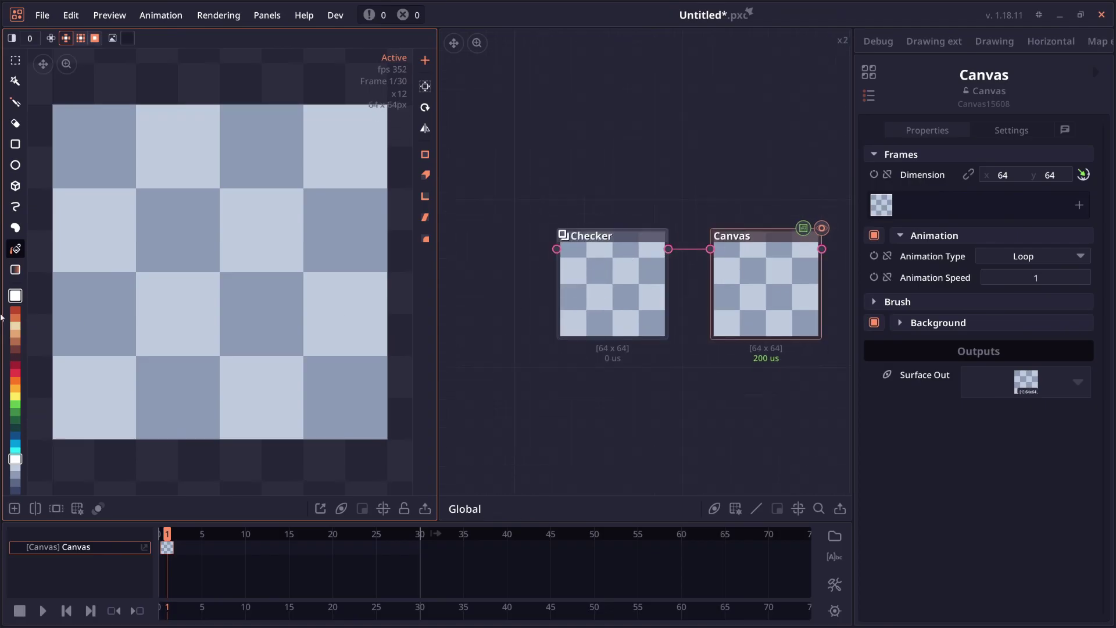
click(128, 39)
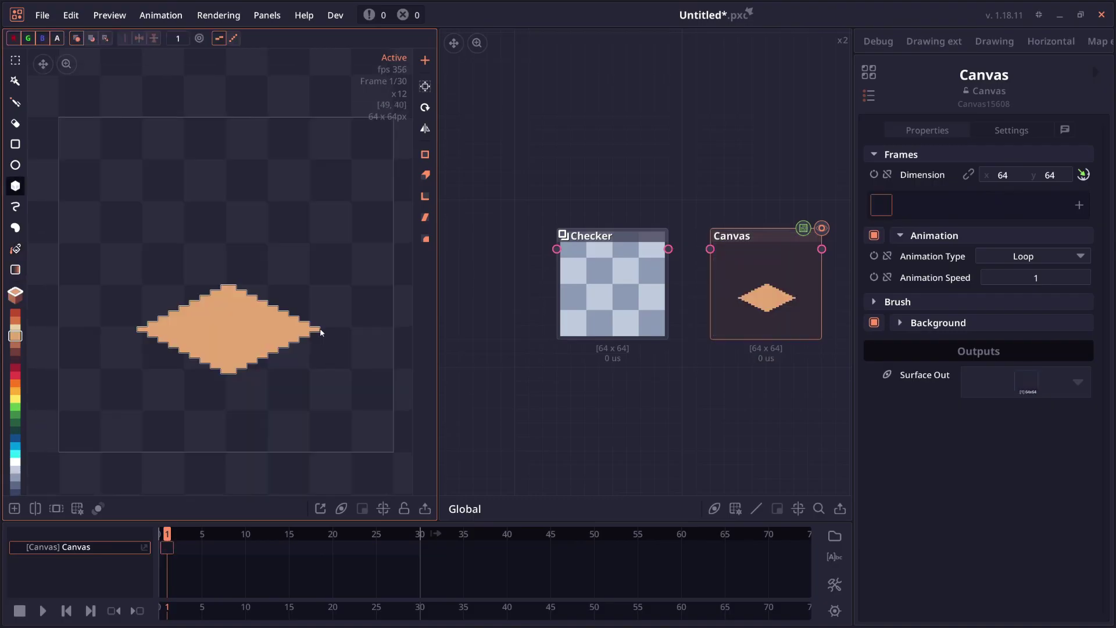
Raise the diamond into an isometric slab and extrude a taller wall along its edge
click(321, 321)
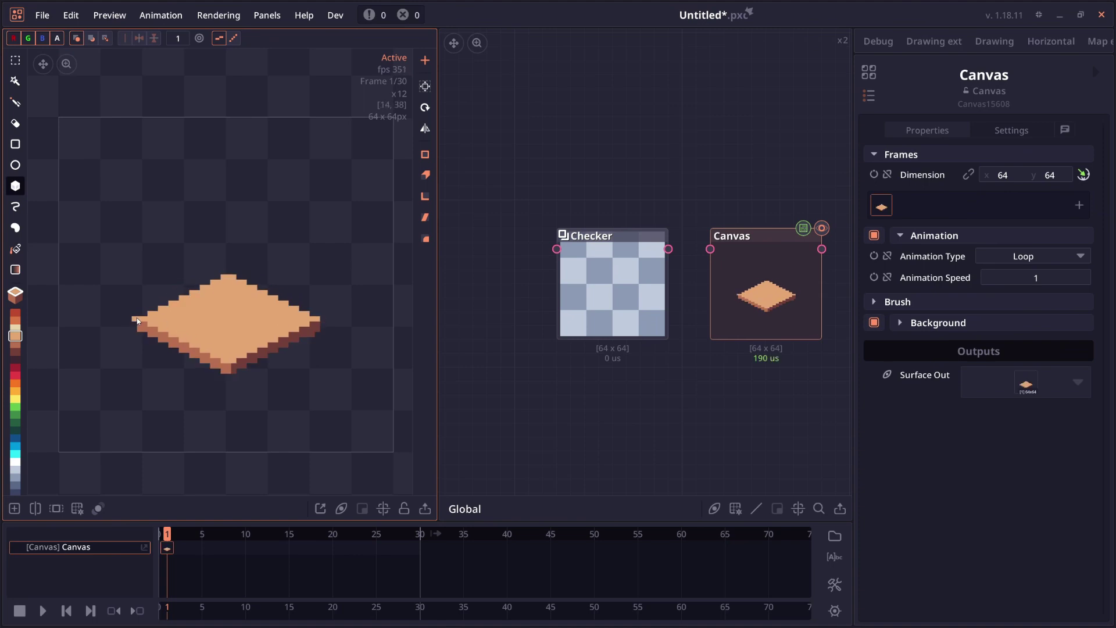
drag(139, 319, 243, 282)
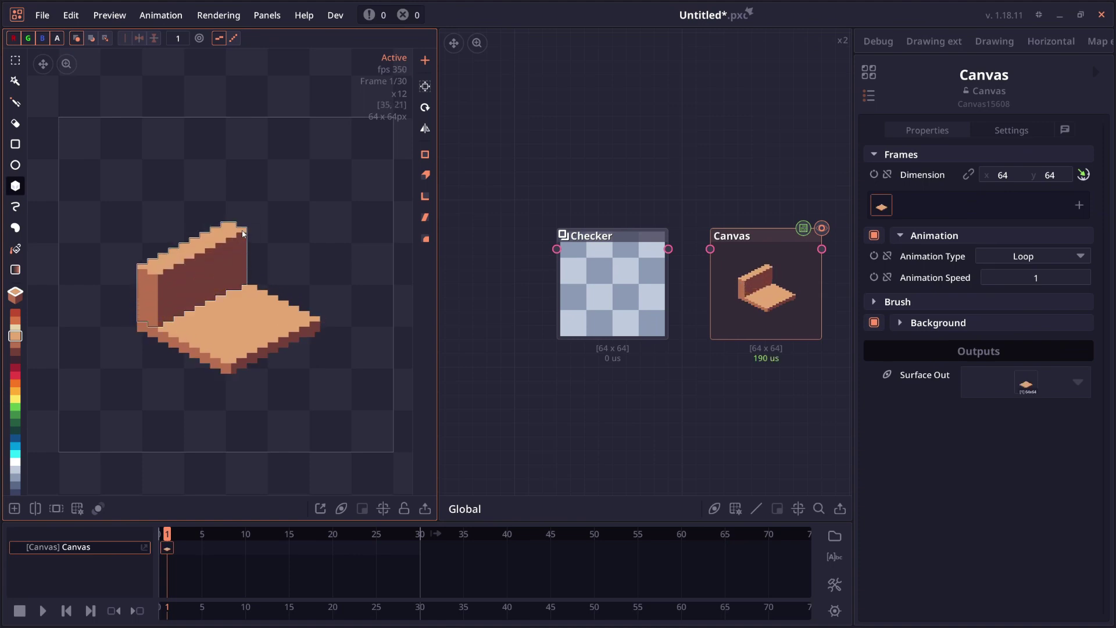
click(242, 210)
drag(318, 319, 241, 292)
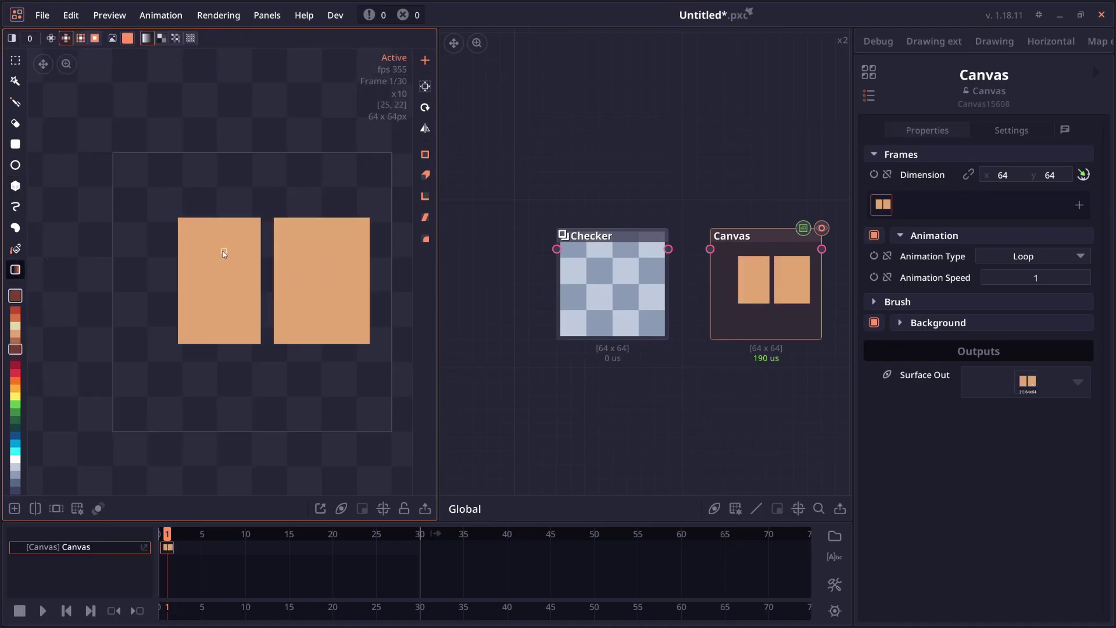
Fill the left rectangle with a dithered gradient instead of a smooth one
scroll(218, 257, up, 1)
drag(145, 228, 224, 329)
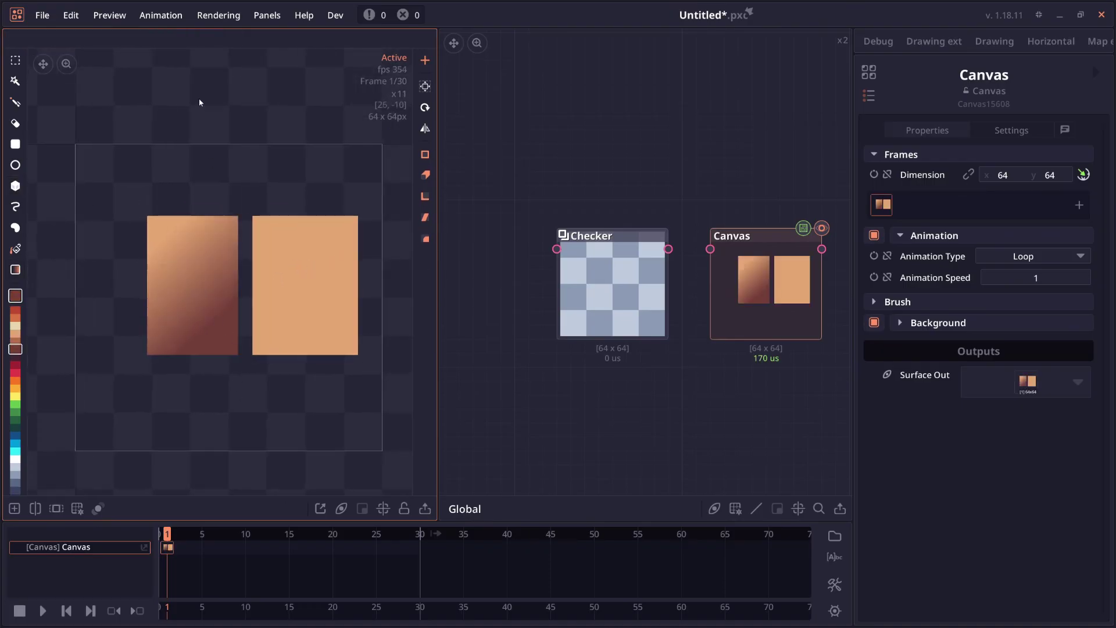
key(ctrl+z)
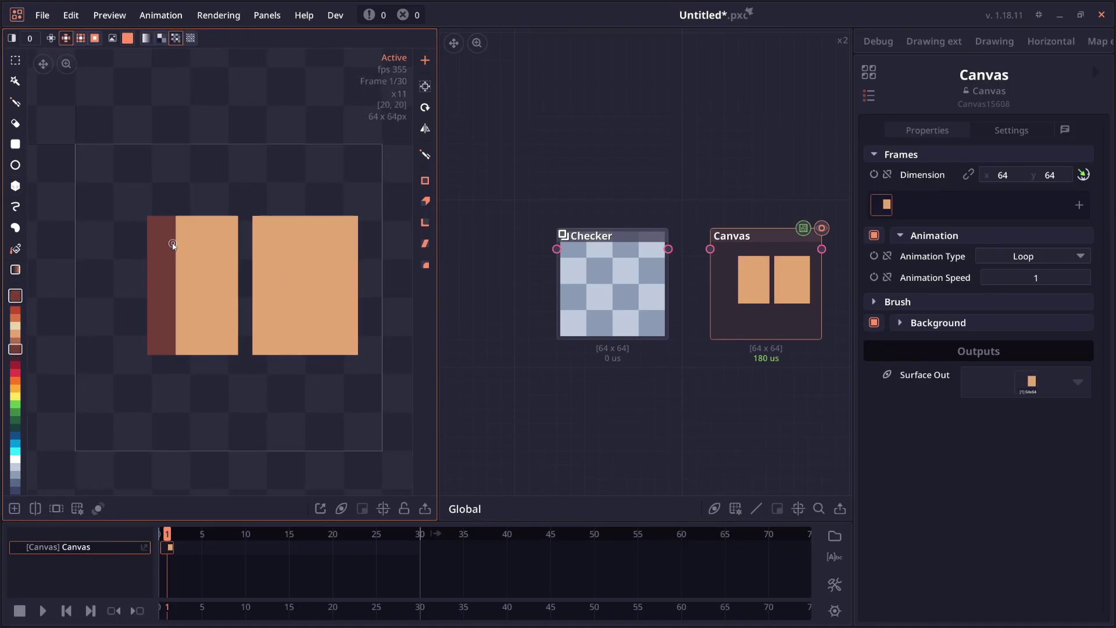
drag(173, 242, 210, 371)
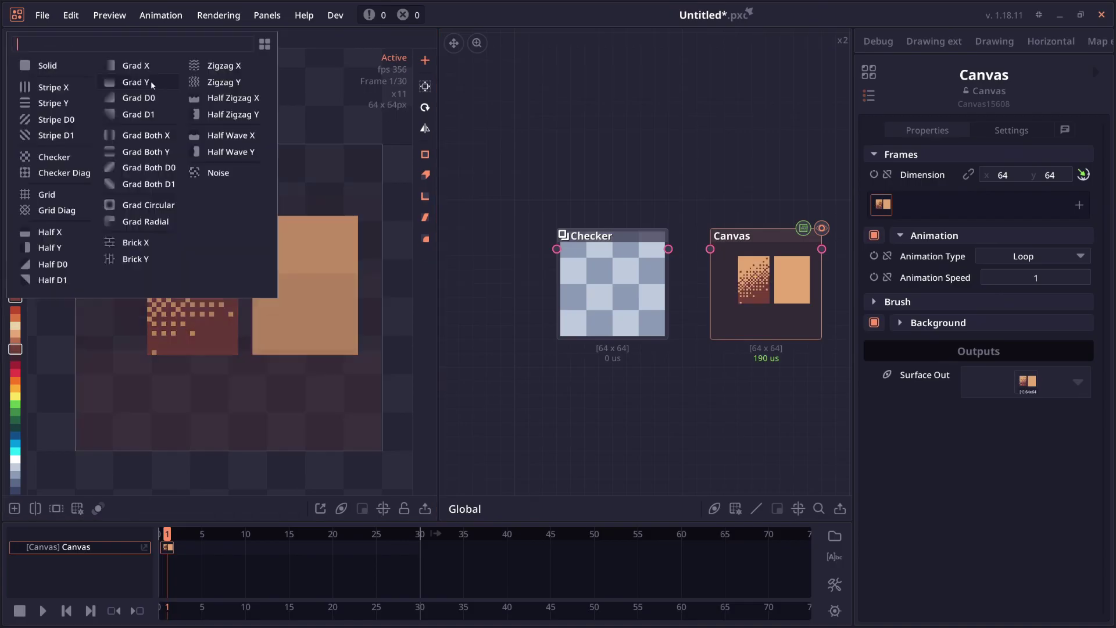
Fill the right rectangle with the Brick X pattern, its parameter raised to 2
click(152, 243)
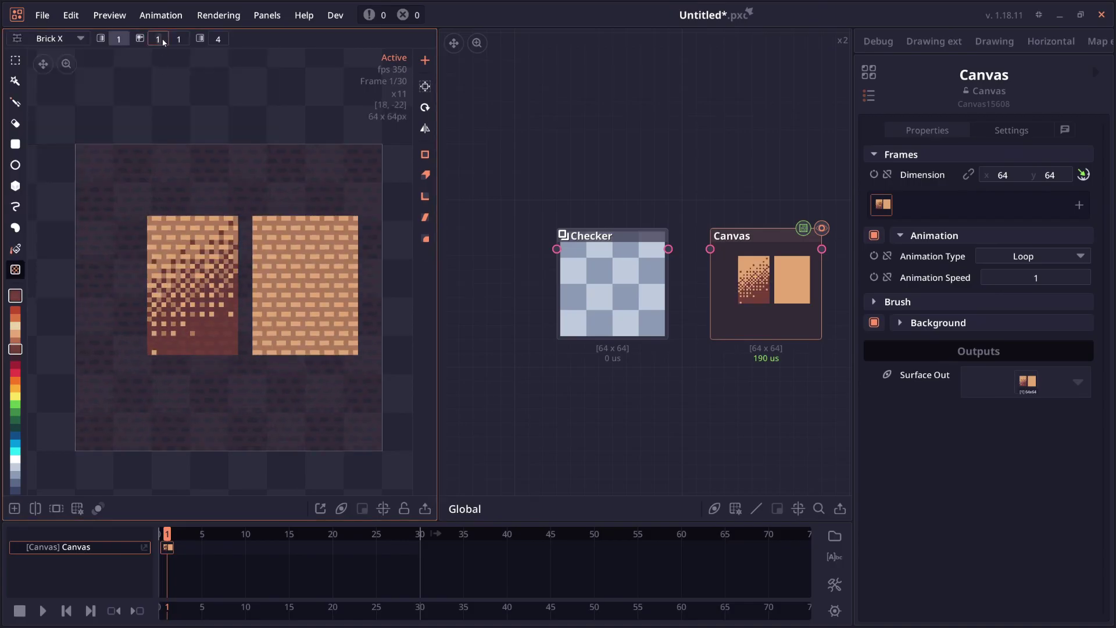
drag(164, 42, 180, 42)
key(Return)
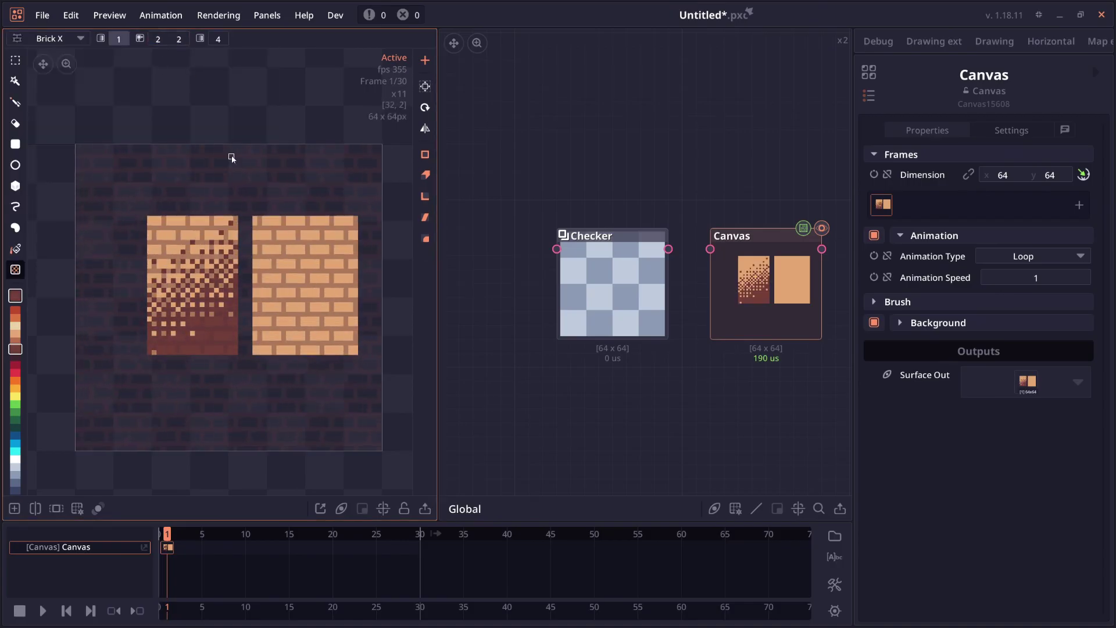
click(317, 321)
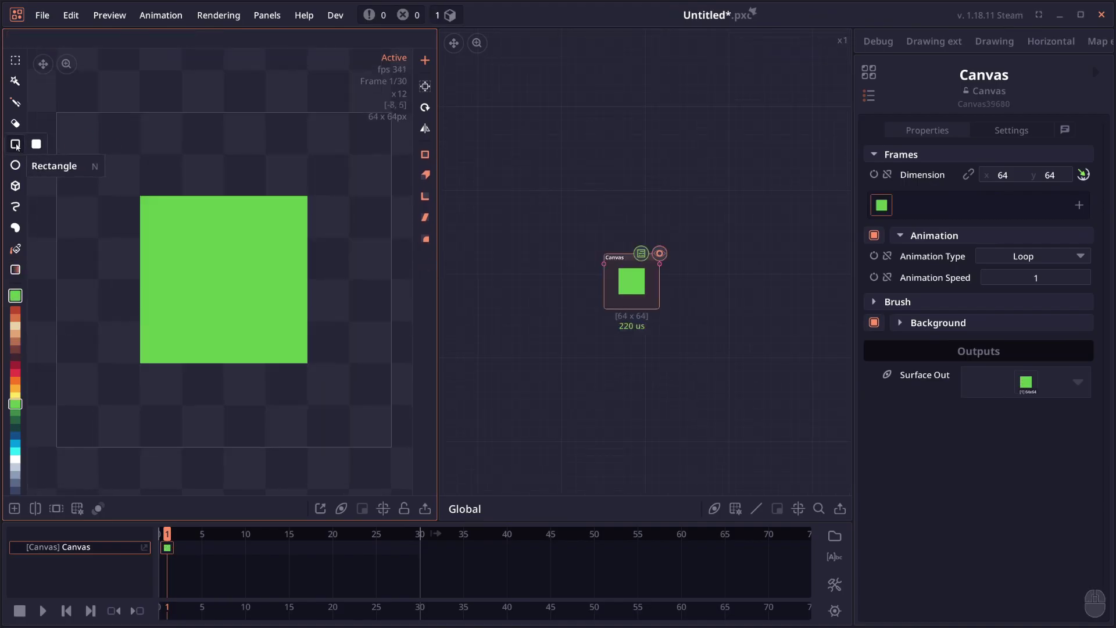
Resize the canvas to a 43 x 42 crop and anchor it top-left
click(425, 86)
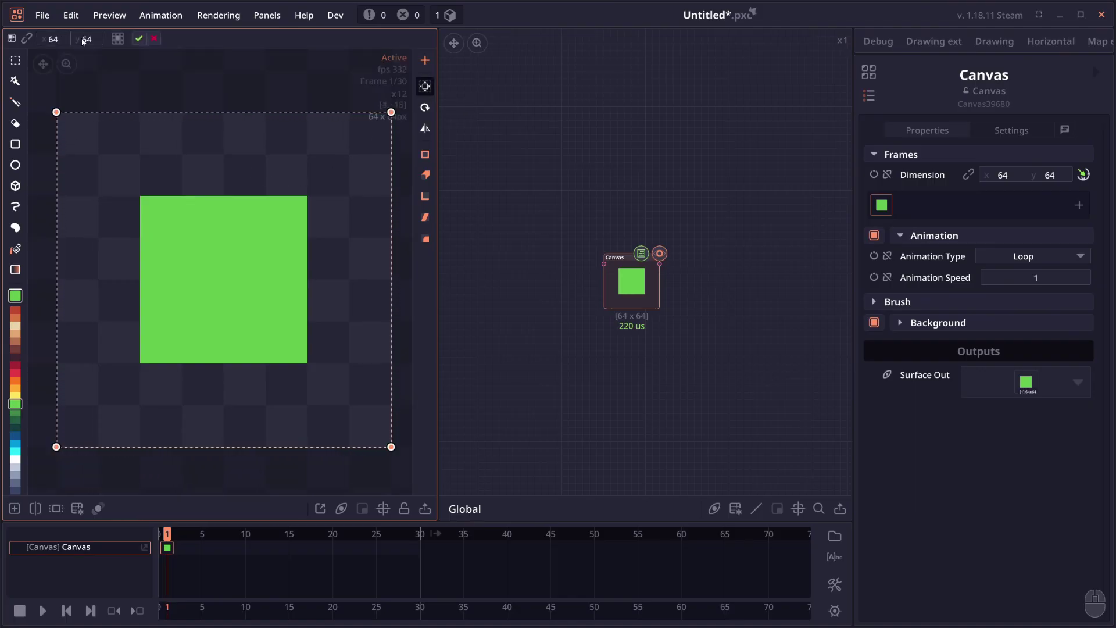
drag(173, 253, 270, 281)
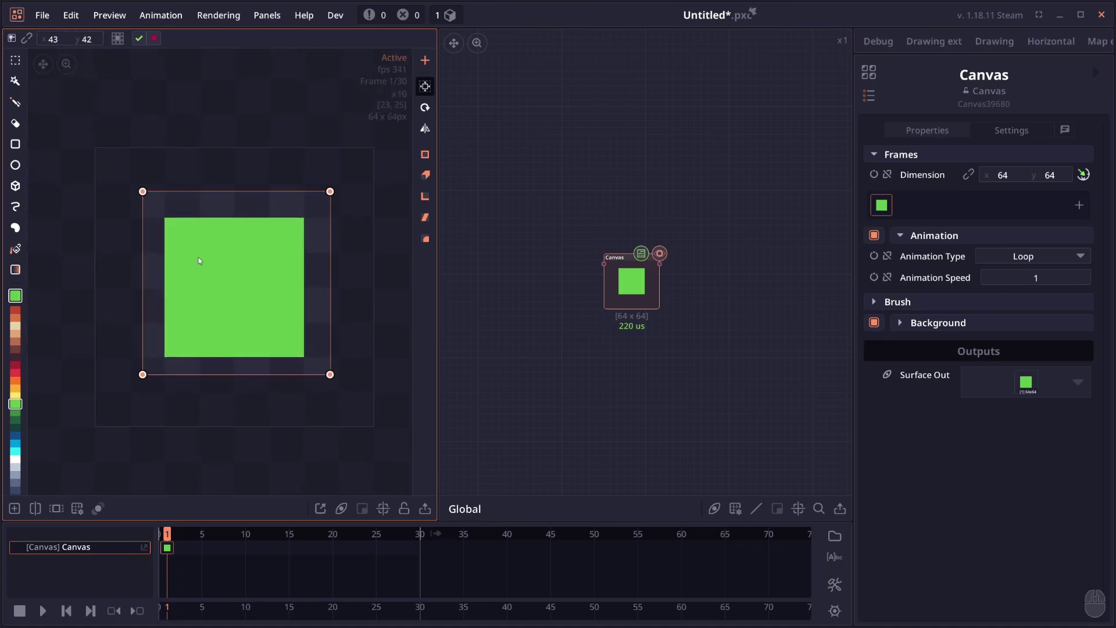
click(115, 35)
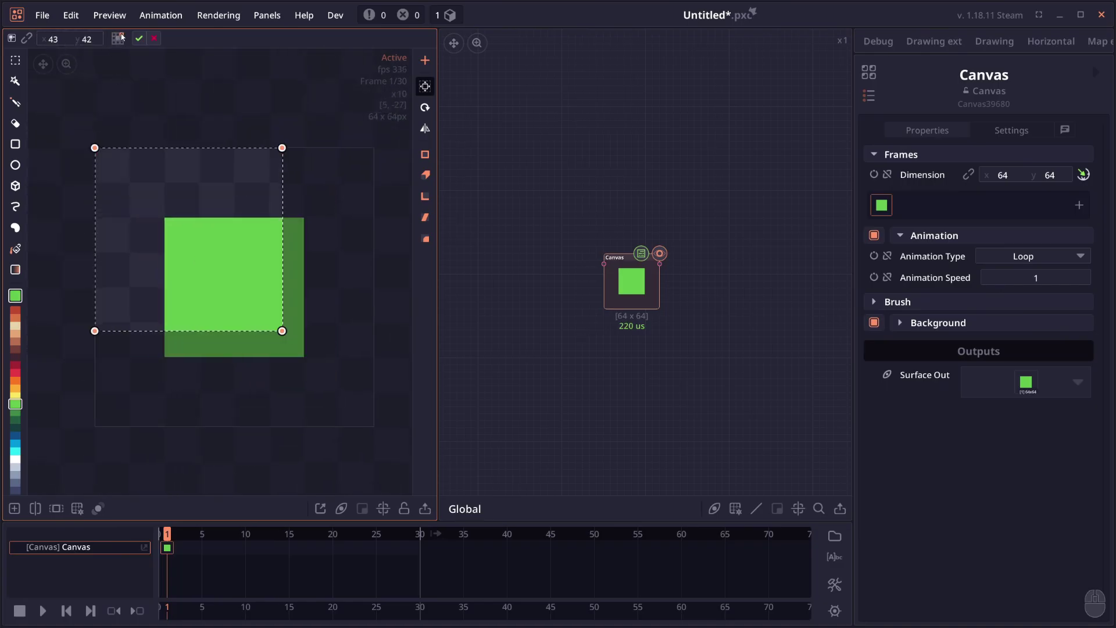
Step the crop anchor through every grid position, ending back at the centre
click(118, 39)
click(119, 39)
click(122, 41)
click(118, 39)
click(115, 39)
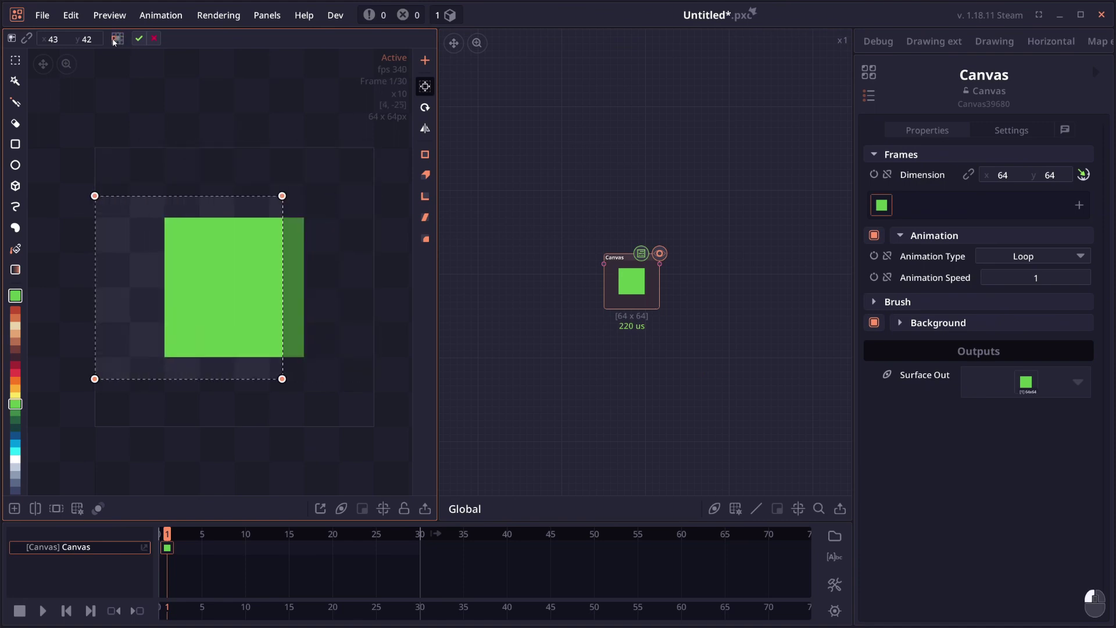
click(115, 42)
click(118, 42)
click(122, 42)
click(122, 39)
click(119, 40)
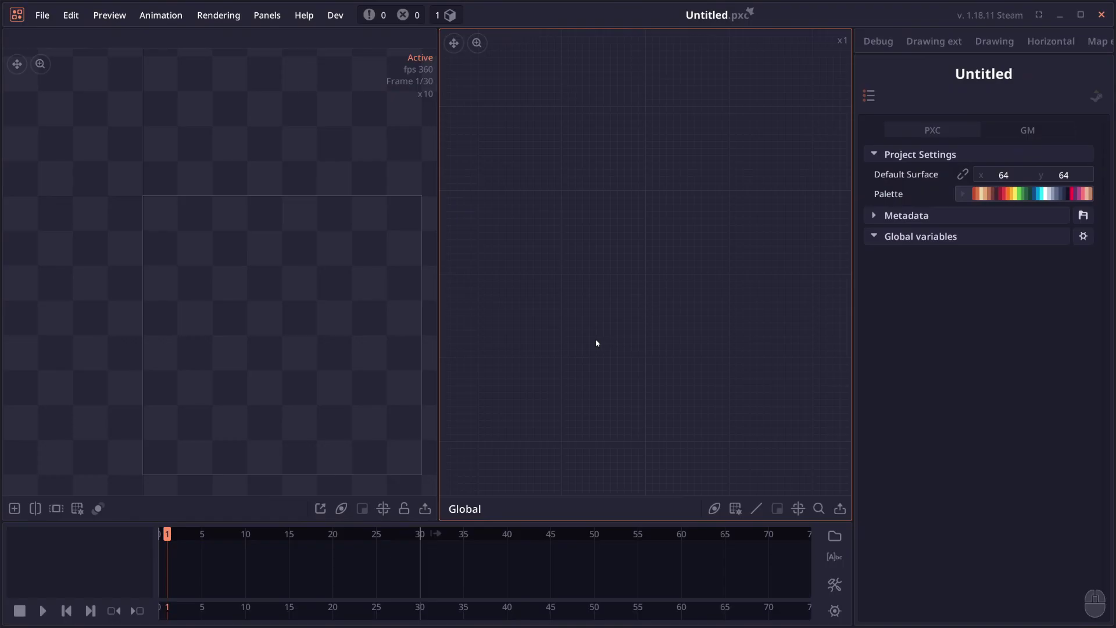
Add a Number node, check its command hotkeys, and preview a new Canvas node
key(1)
right_click(636, 268)
right_click(683, 319)
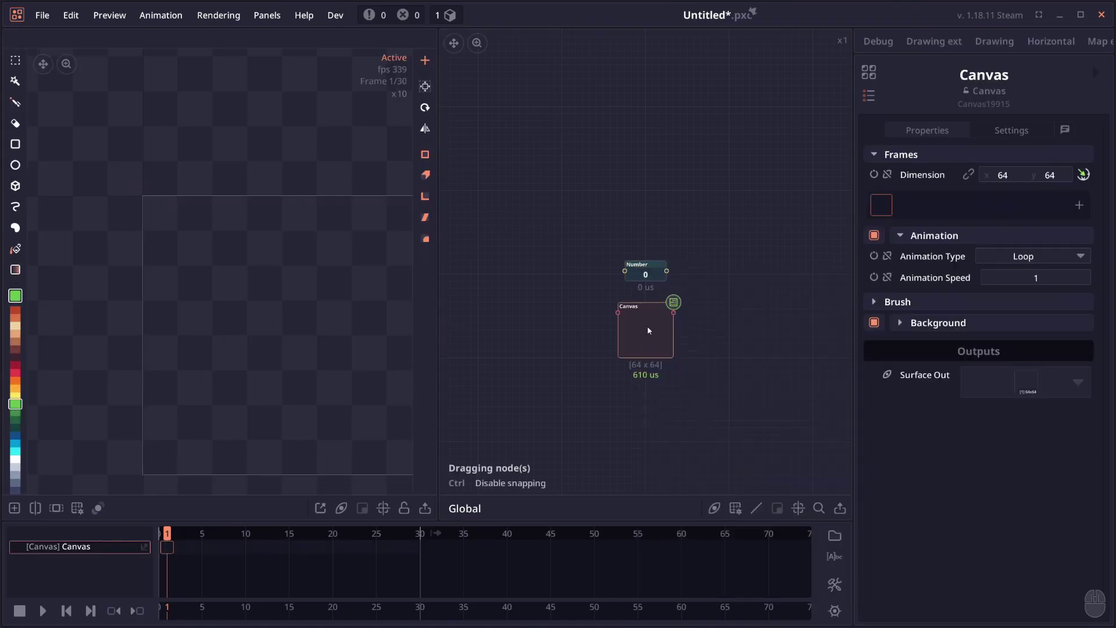
click(647, 325)
drag(647, 325, 663, 318)
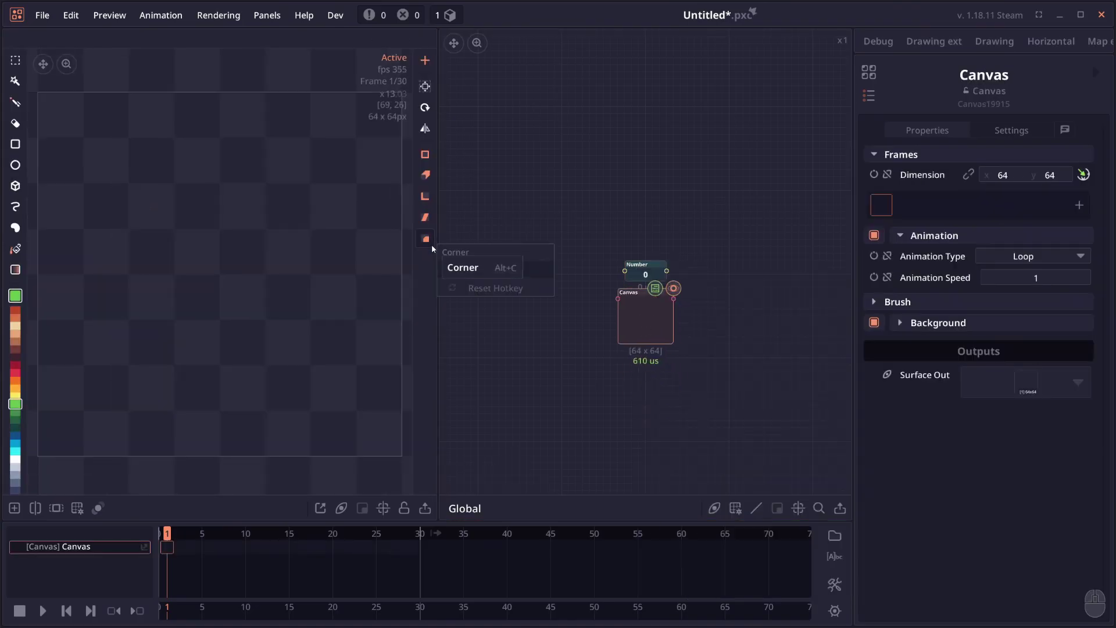
Check the hotkey options for the Skew, Extrude, Freeform and Curve tools
right_click(424, 221)
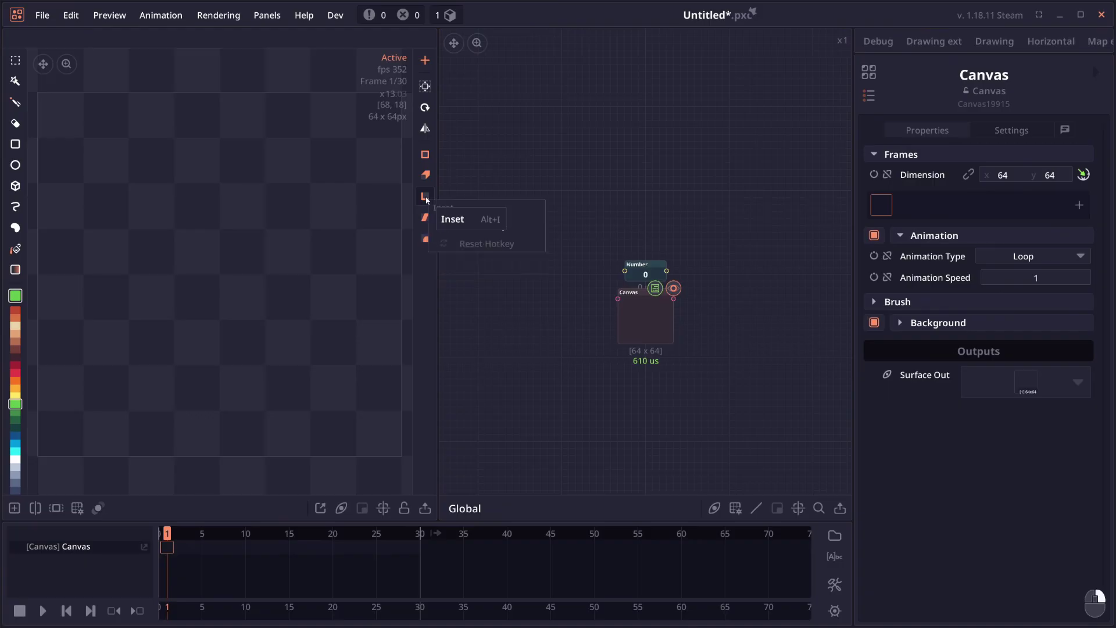
right_click(425, 174)
right_click(15, 227)
right_click(15, 207)
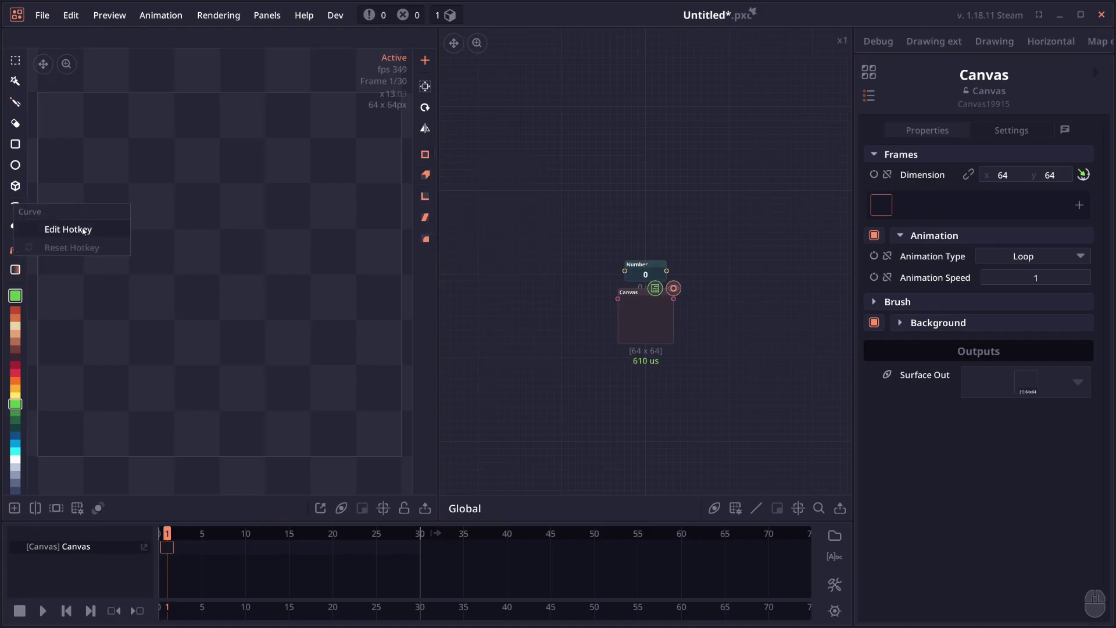
Check hotkey options for preview pop-out, view settings, minimap, centring, lock, export and graph commands
right_click(321, 509)
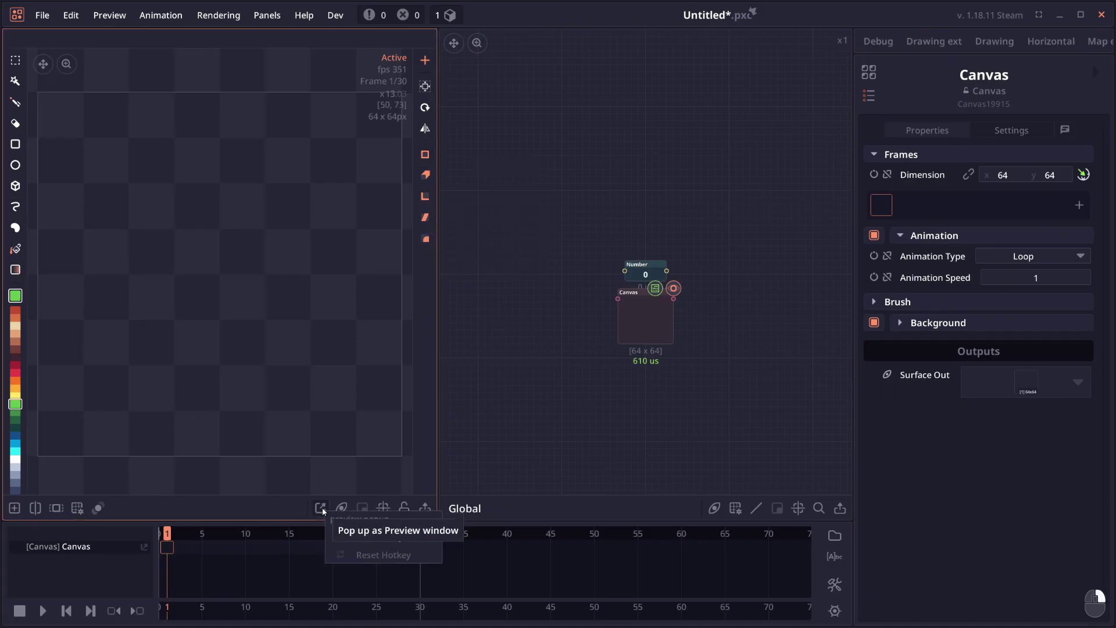
right_click(341, 509)
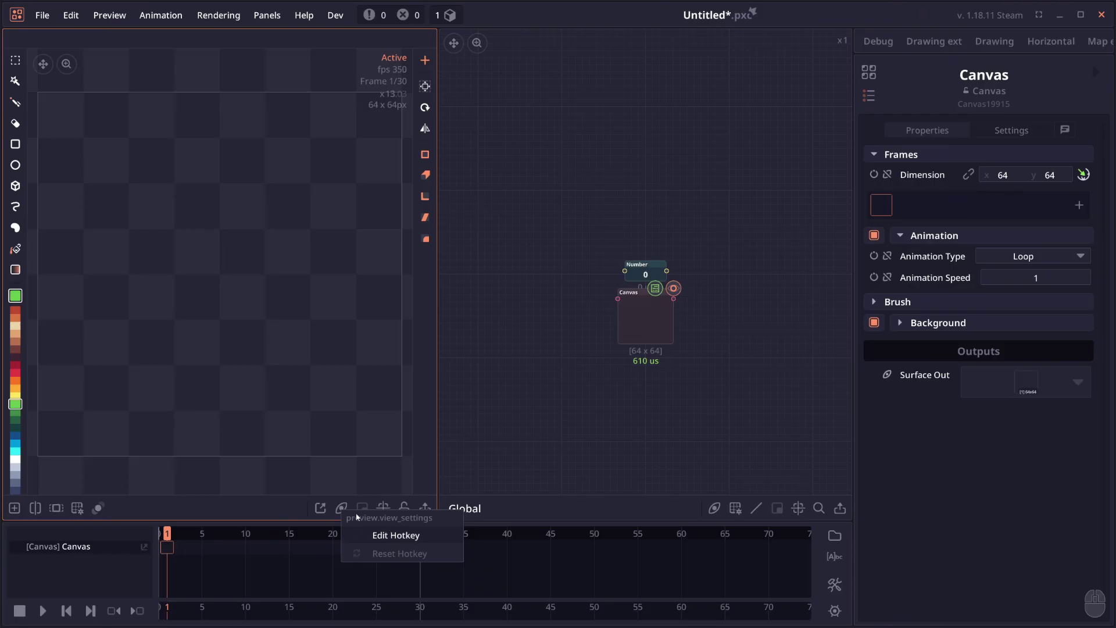
right_click(362, 509)
right_click(383, 508)
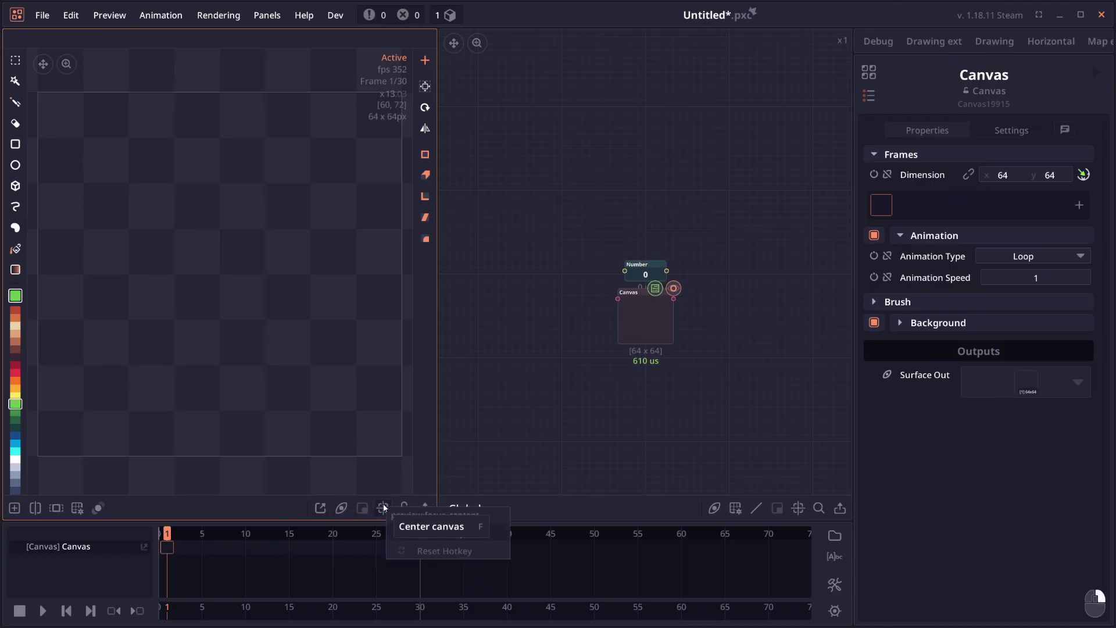
right_click(404, 509)
right_click(425, 508)
right_click(715, 508)
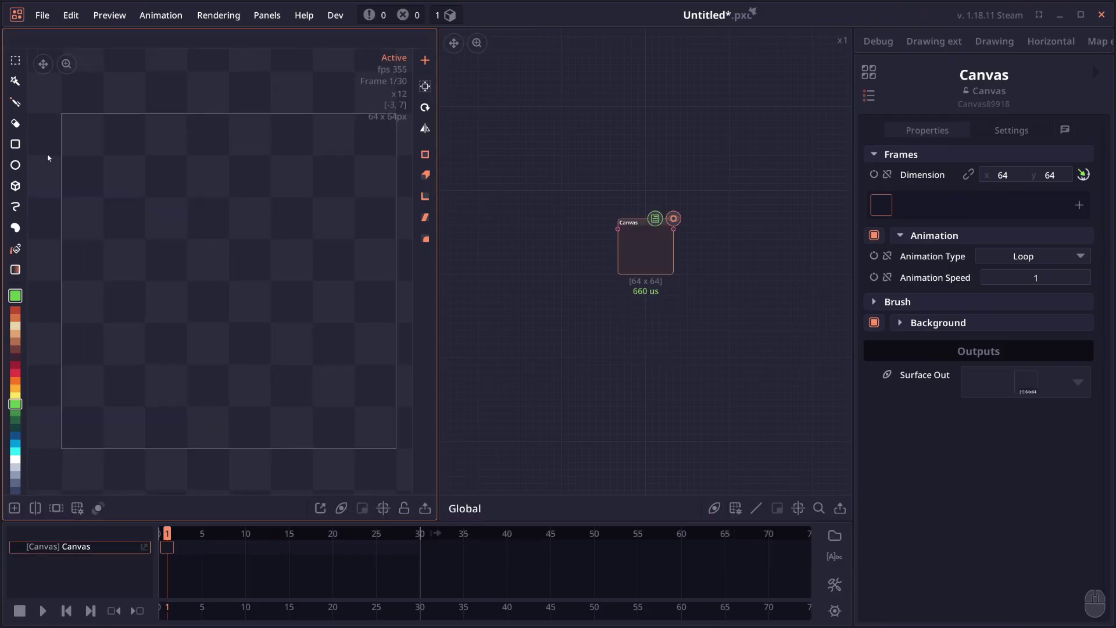
click(15, 102)
Switch between Pencil and Magic Selection, put the tool away, and hold Alt for shortcut labels
click(15, 82)
click(15, 103)
key(a)
key(alt)
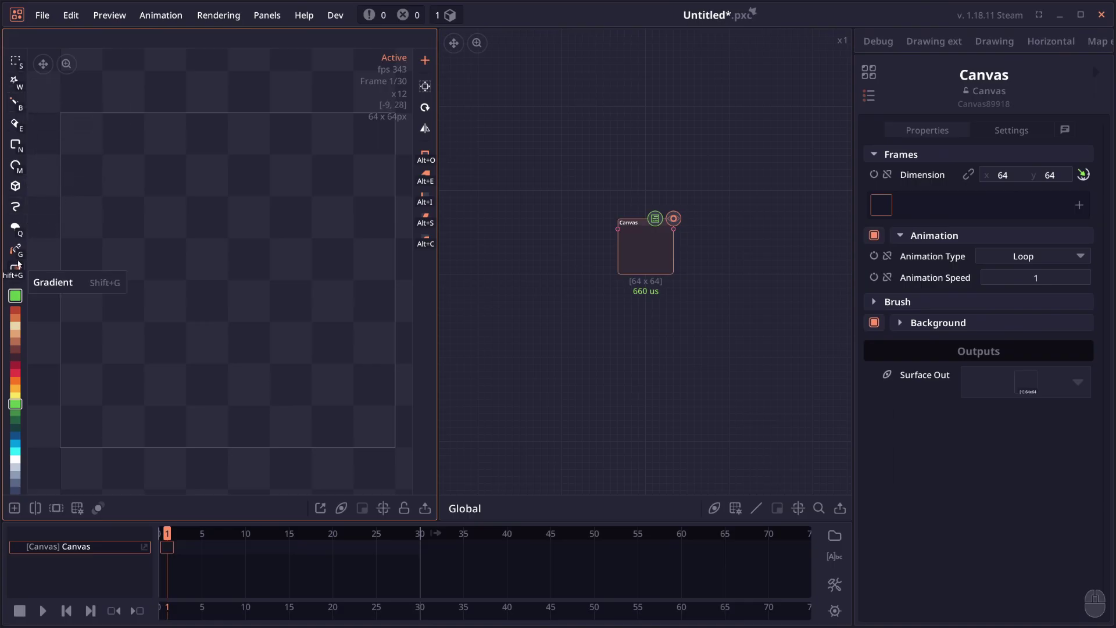
drag(332, 267, 324, 267)
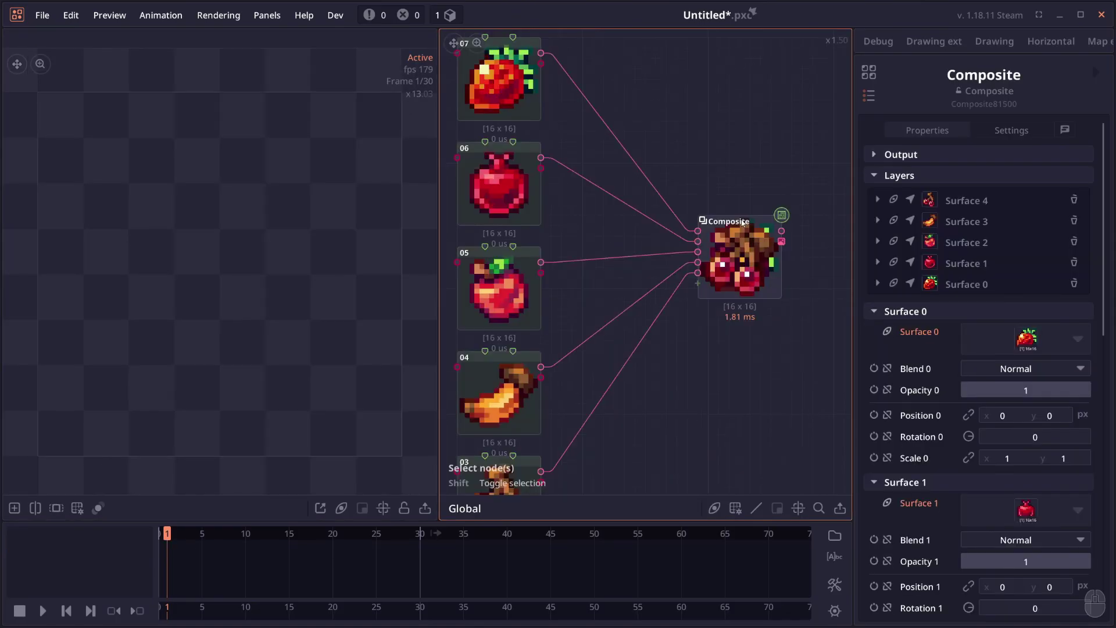
Move the Surface 4 link from Composite onto its Add value input
scroll(711, 289, up, 3)
scroll(711, 289, down, 3)
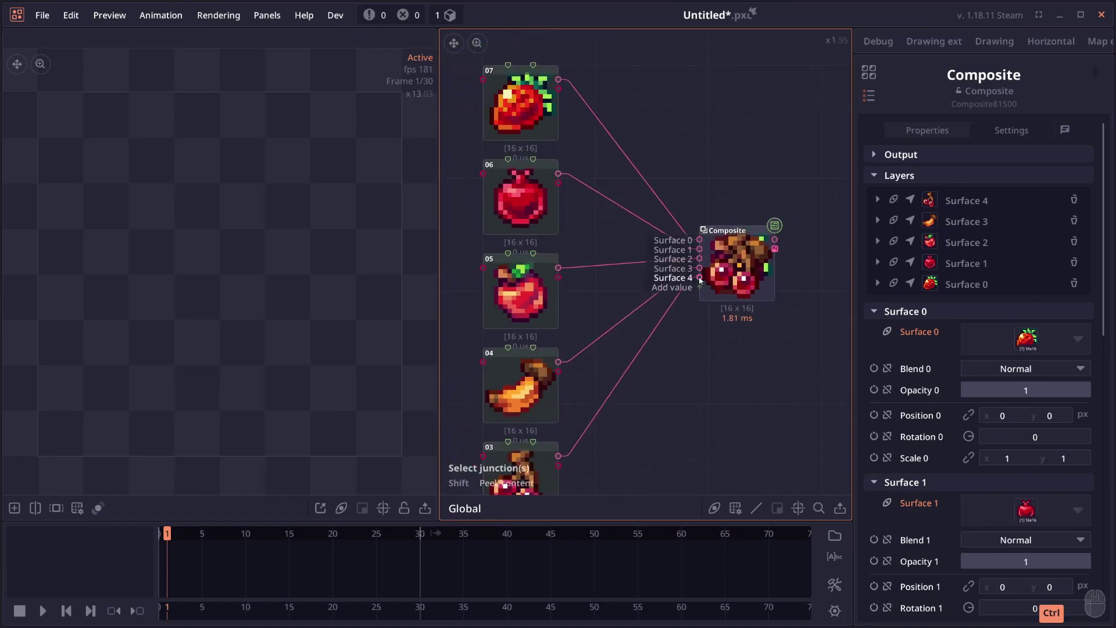
mouse_move(700, 278)
mouse_down()
mouse_move(687, 286)
mouse_move(705, 276)
mouse_move(699, 243)
mouse_move(700, 279)
mouse_up()
scroll(701, 281, up, 1)
scroll(700, 279, up, 2)
drag(756, 199, 752, 221)
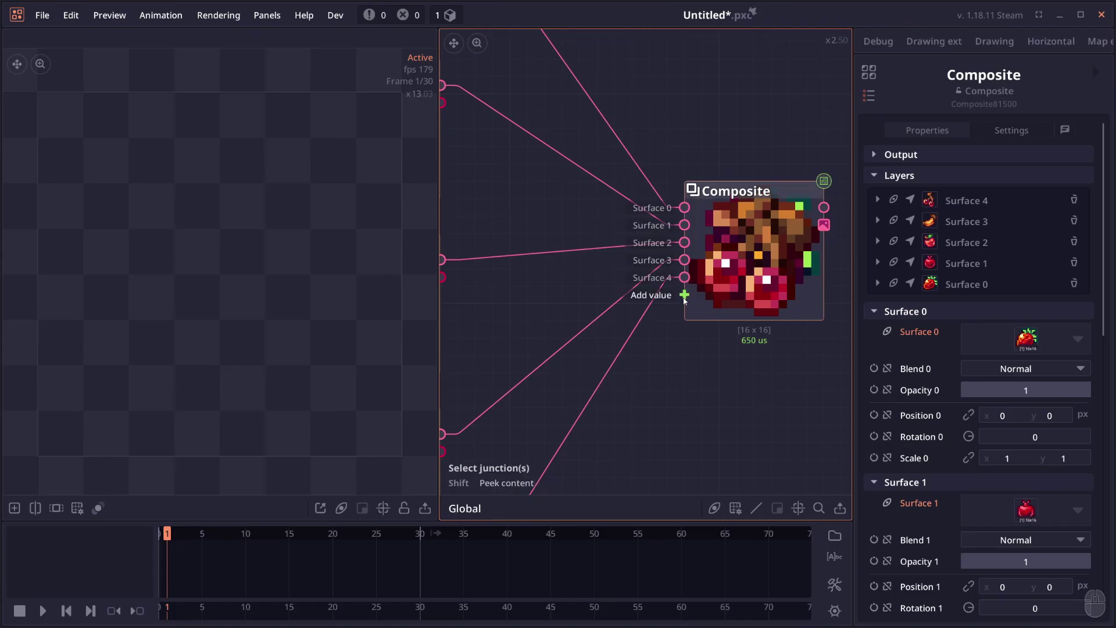
Link sprite 03 to the Composite node's Add value input as a new layer
scroll(677, 311, down, 2)
drag(543, 425, 702, 133)
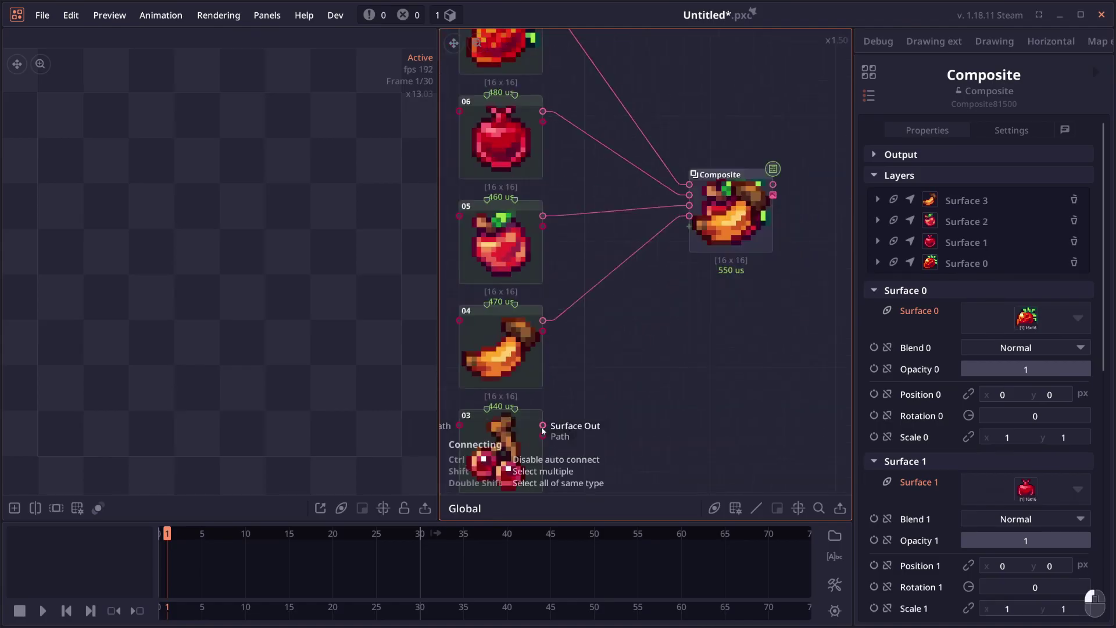
scroll(673, 237, up, 5)
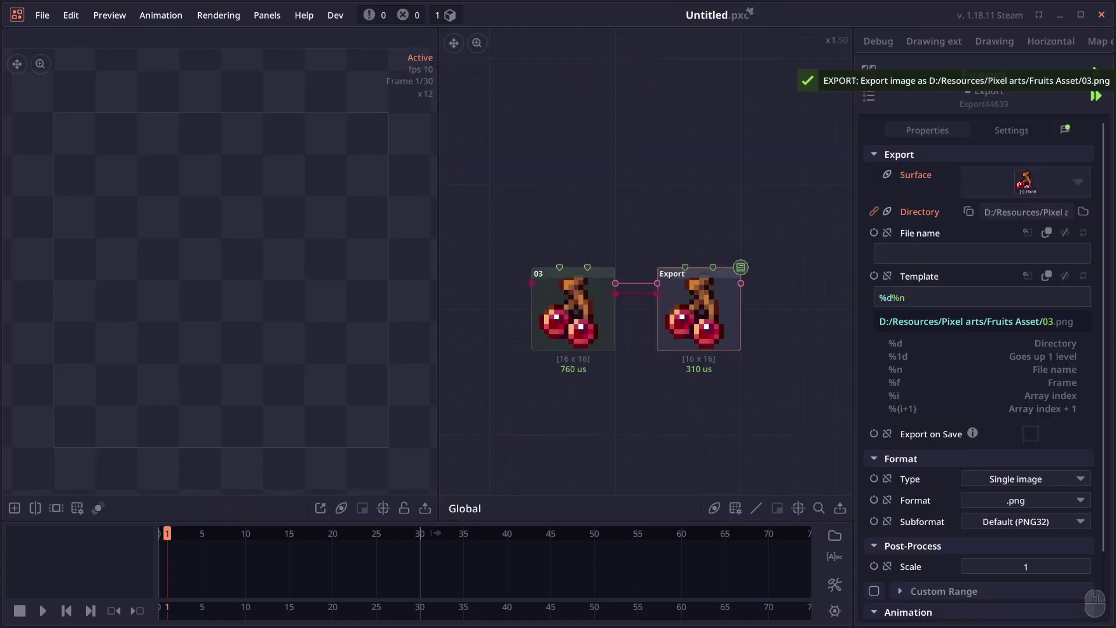
Export cherry sprite 03 as Fruits Asset/03.png in PNG32 format
click(1097, 96)
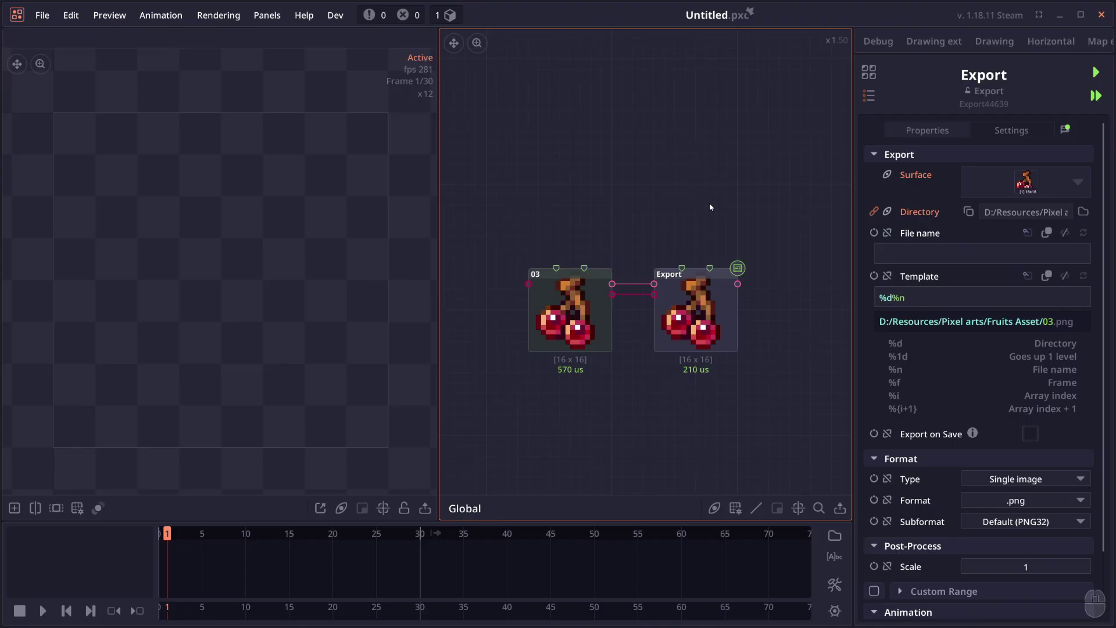
Shift node 03 and its linked Export node slightly left in the graph
drag(576, 308, 555, 308)
scroll(638, 311, up, 4)
scroll(689, 321, down, 4)
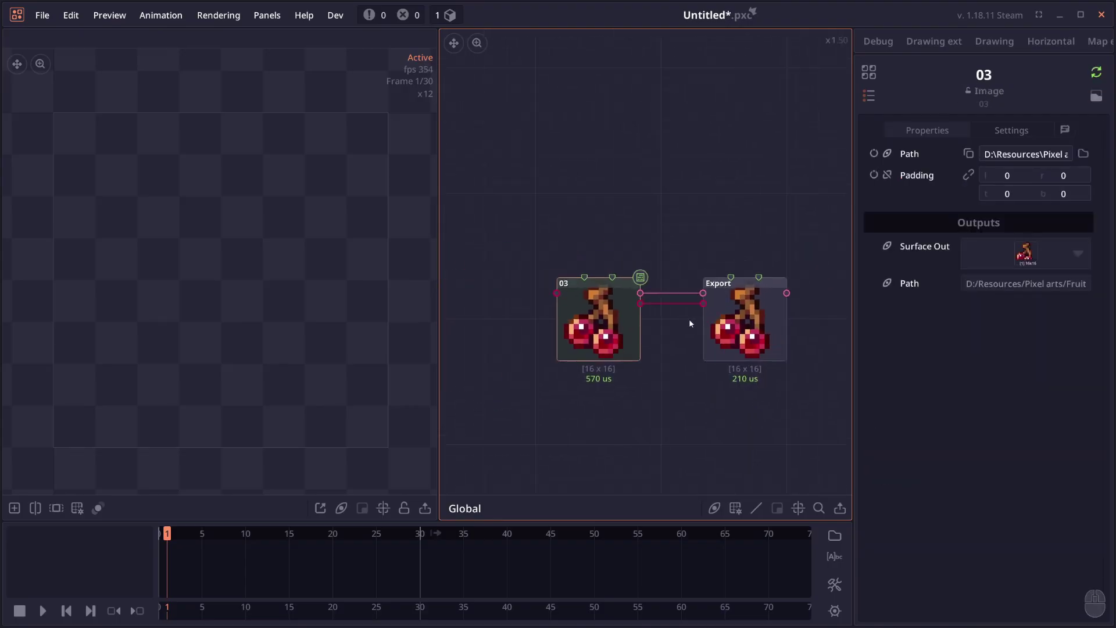
scroll(689, 319, up, 4)
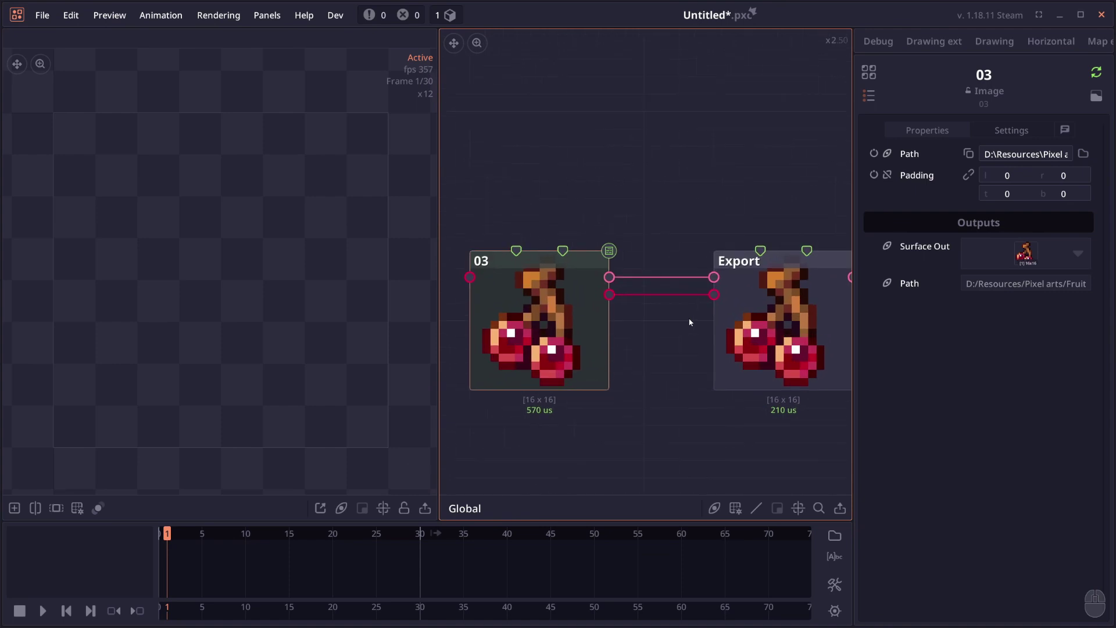
scroll(690, 322, down, 2)
drag(774, 343, 747, 343)
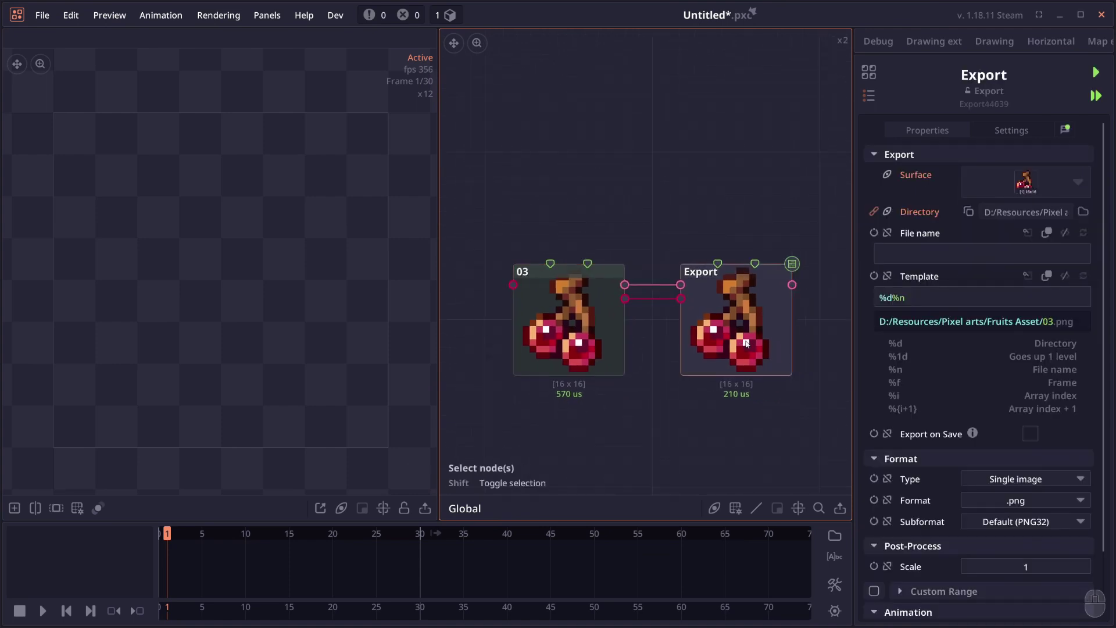